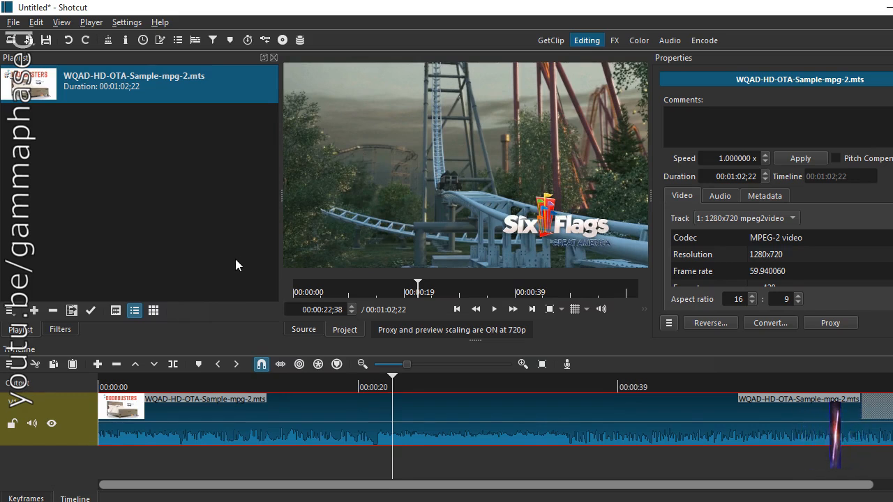
Step: Examine the proxy options in the application settings
click(124, 23)
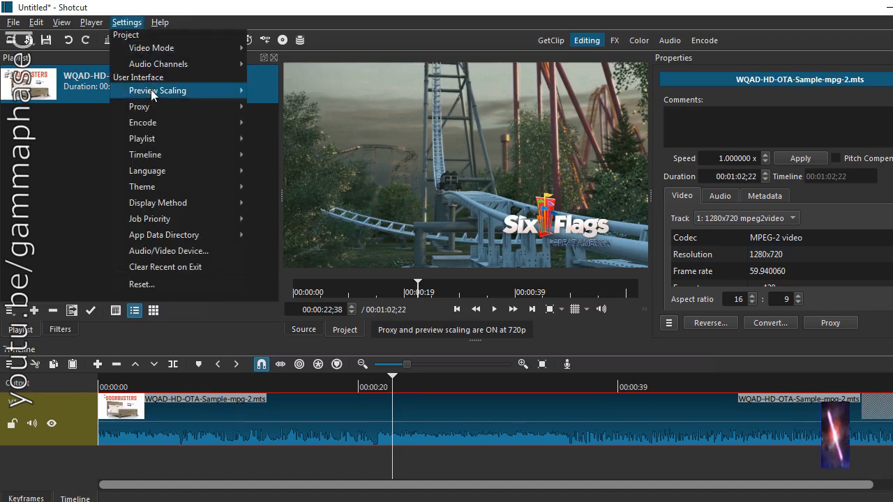
mouse_move(151, 108)
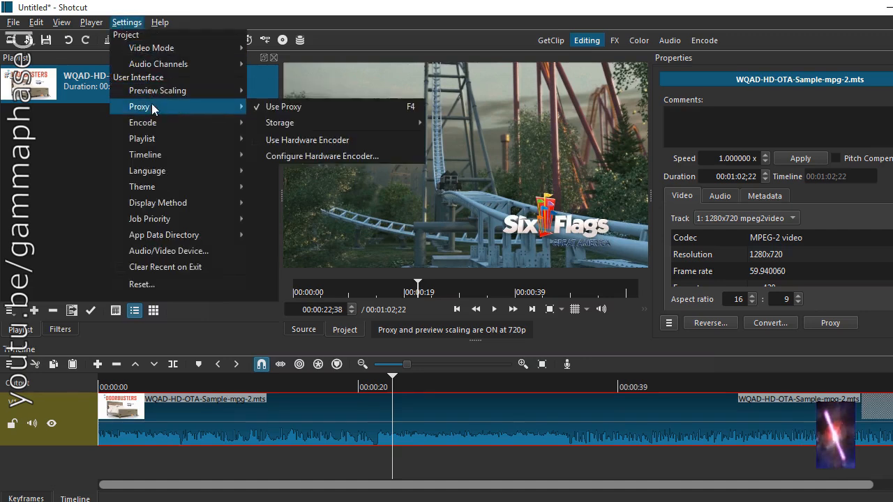
click(83, 155)
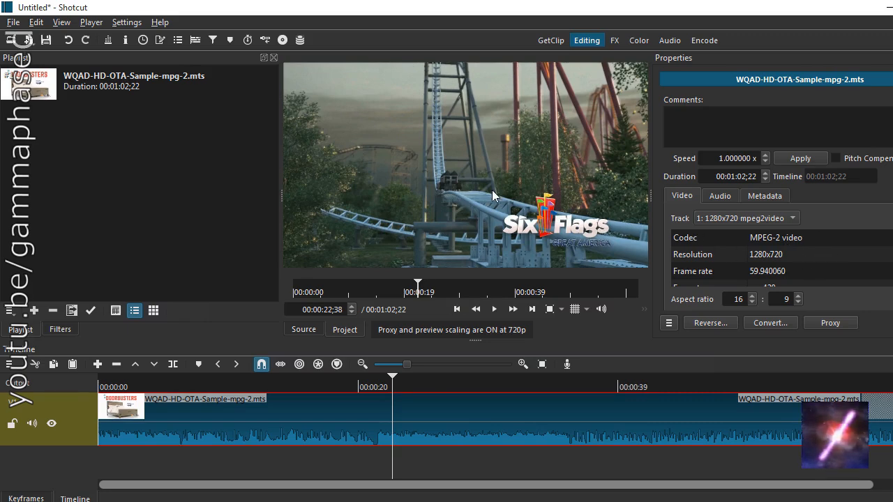
Step: Switch to the encoding layout and select the custom Pubg.16.9 export preset, followed by the custom Pubg.9.16 preset
click(709, 39)
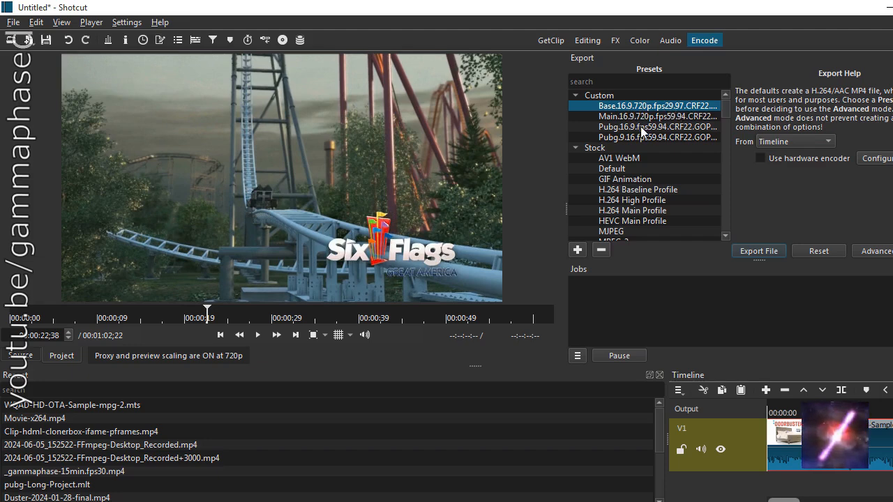
click(643, 129)
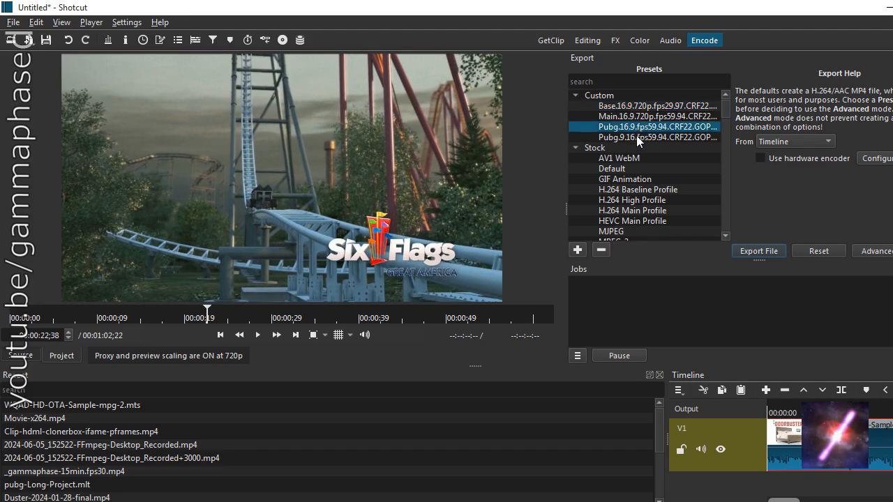
click(637, 137)
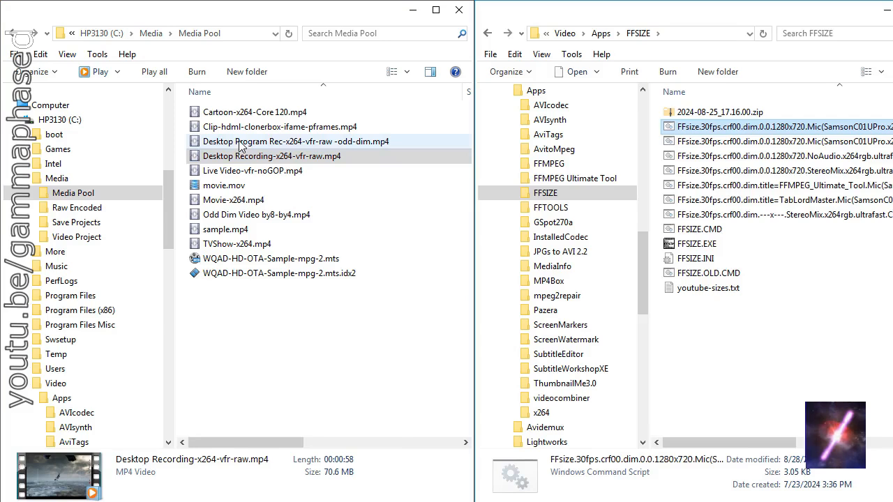
Step: In File Explorer, open sample.mp4 from the Media Pool folder in MediaInfo
click(230, 113)
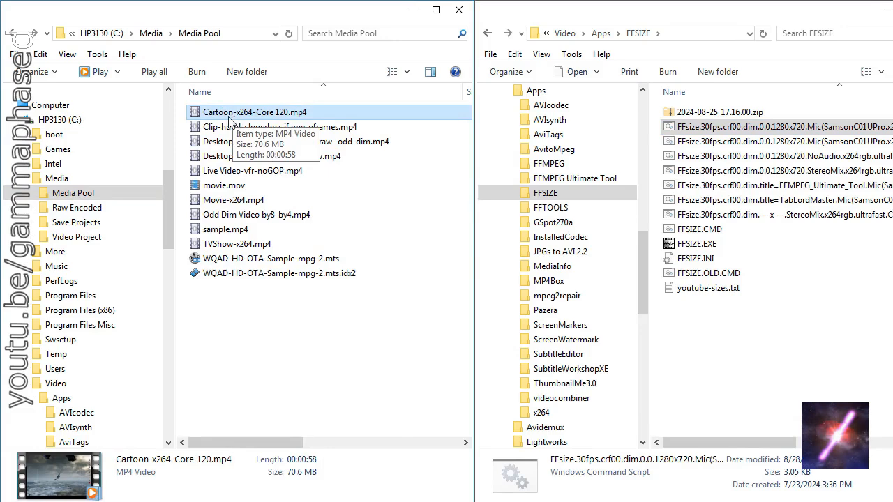
right_click(216, 229)
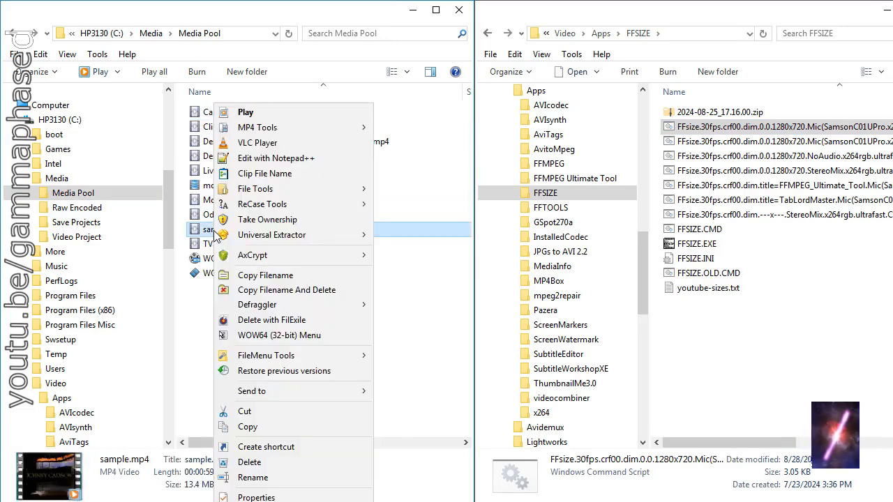
mouse_move(245, 132)
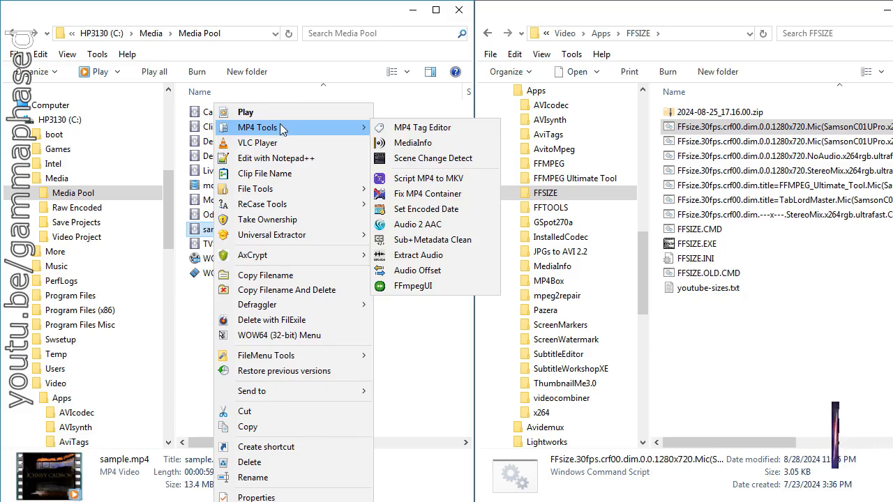
click(421, 142)
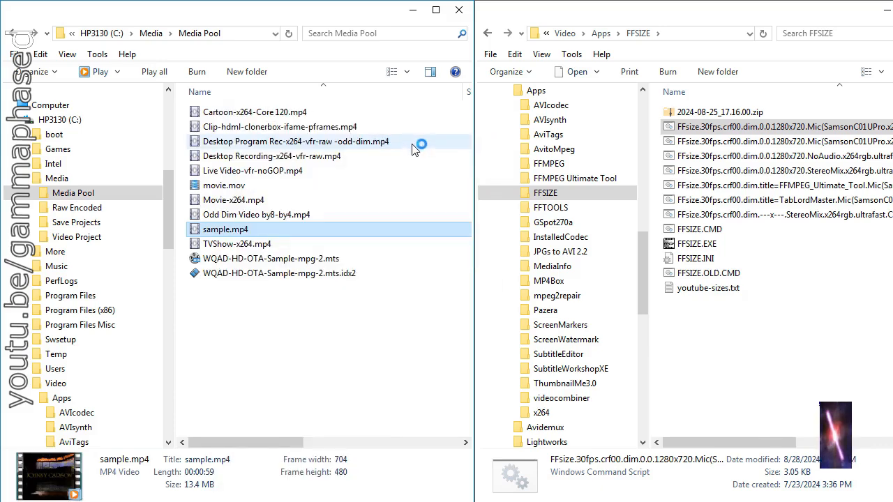
Step: Examine the width, height, writing library and audio details of sample.mp4, and close the report
scroll(489, 307, down, 3)
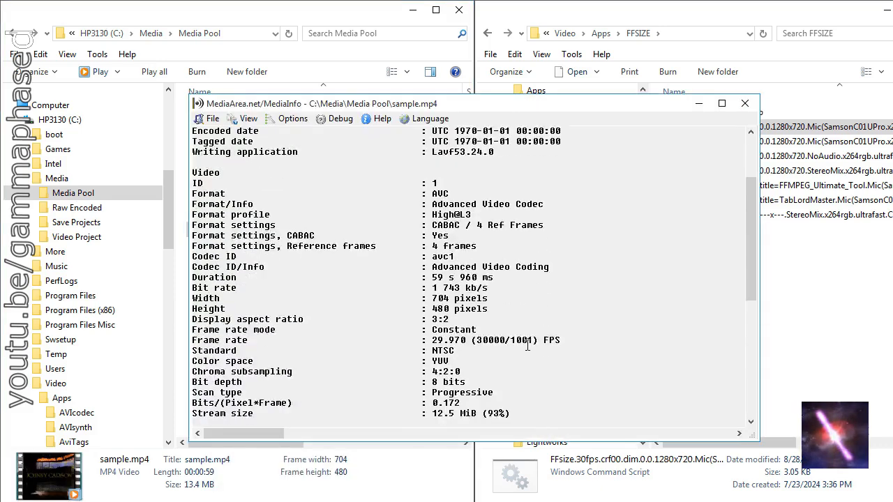
scroll(524, 347, up, 1)
scroll(471, 319, down, 2)
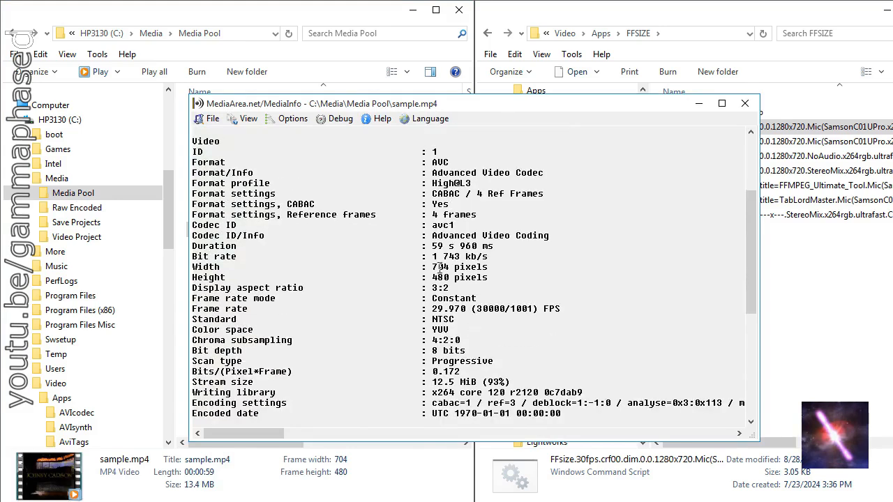
drag(433, 267, 479, 277)
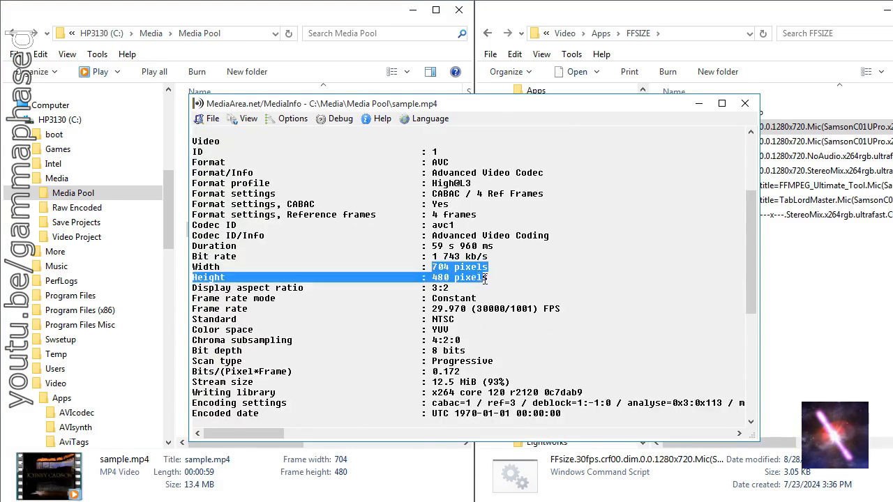
scroll(470, 338, down, 1)
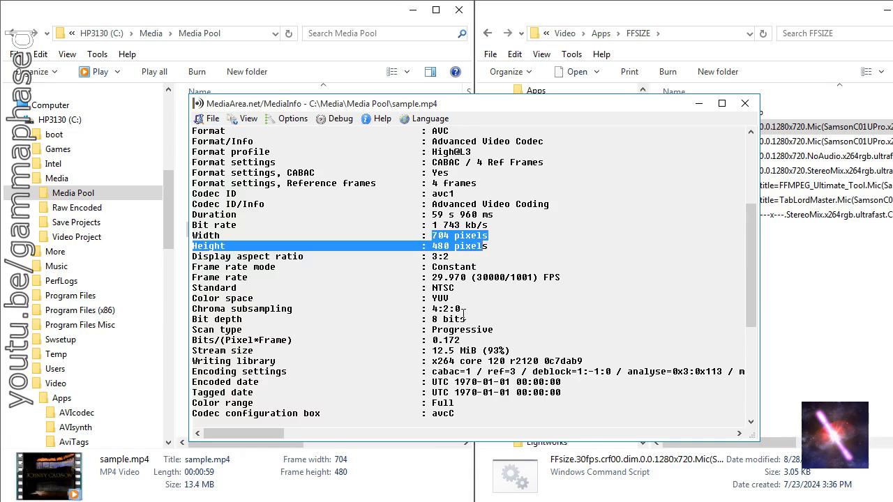
scroll(463, 314, down, 2)
drag(431, 299, 586, 299)
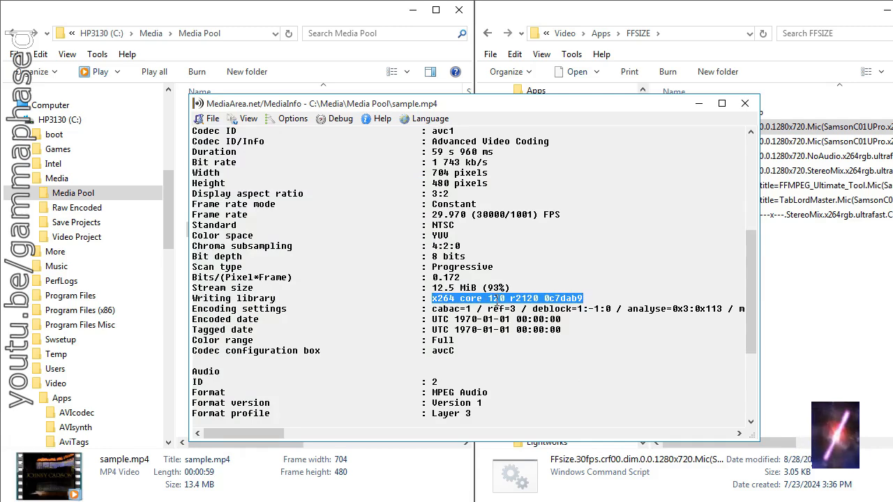
scroll(496, 301, down, 2)
scroll(496, 301, down, 2)
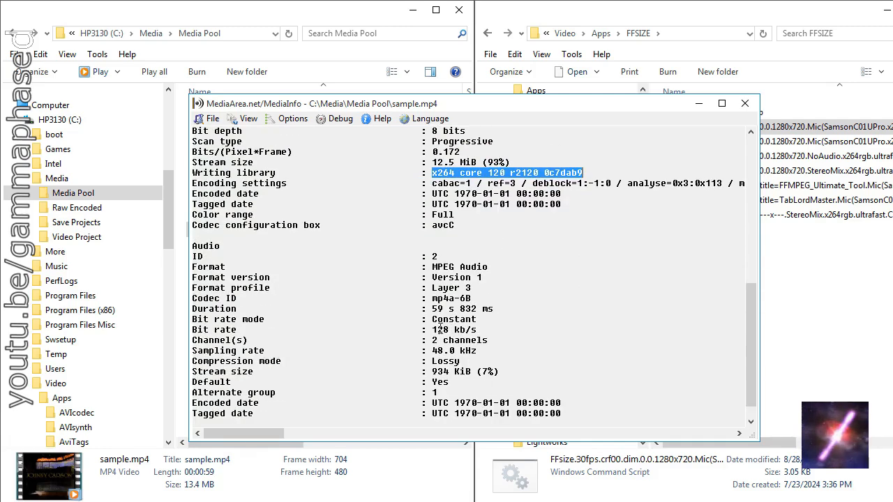
scroll(750, 276, up, 11)
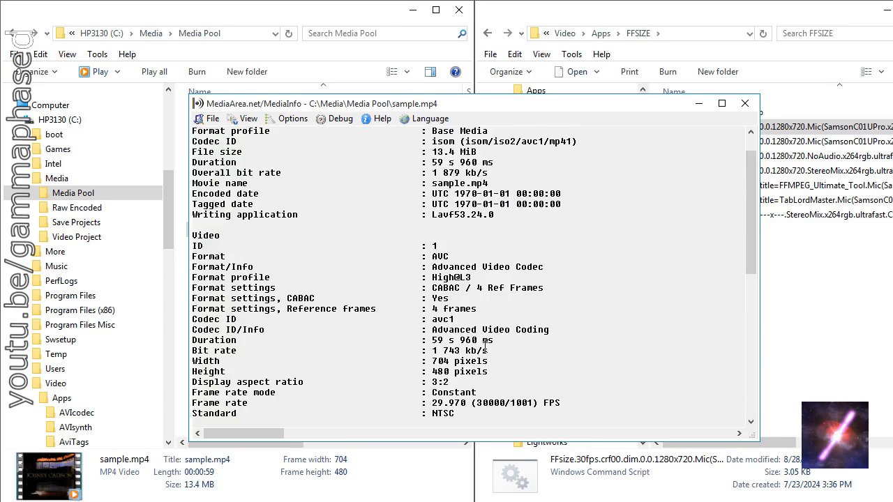
click(747, 104)
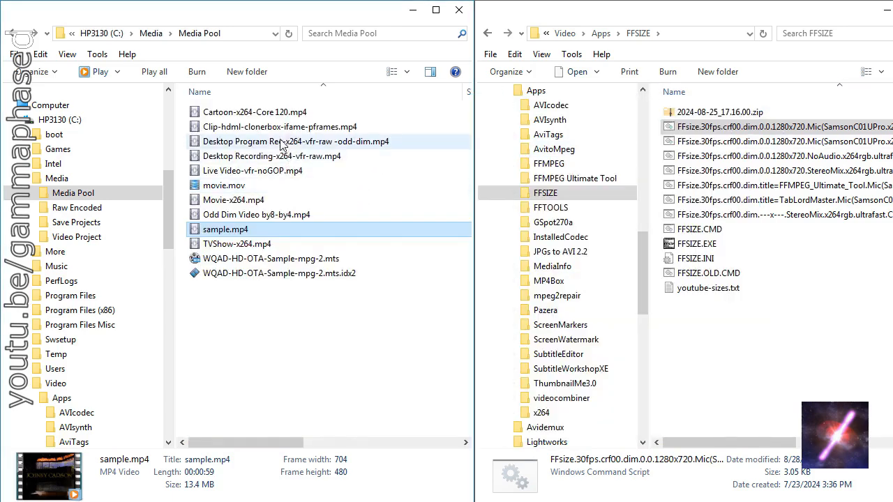
Step: Look over the MP4 tools available for sample.mp4
right_click(224, 231)
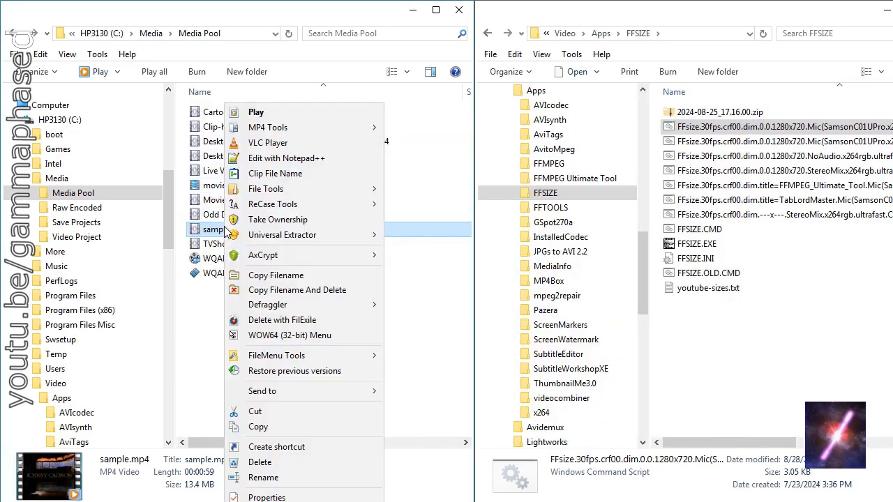
mouse_move(267, 128)
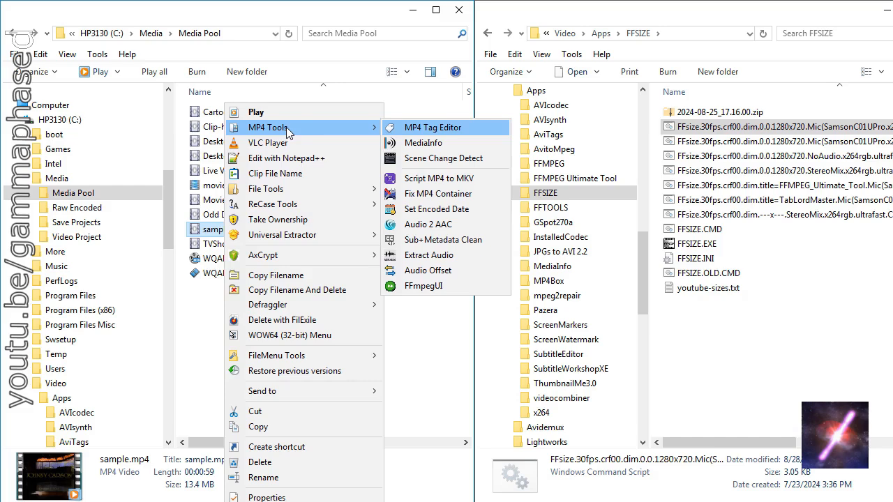
key(Escape)
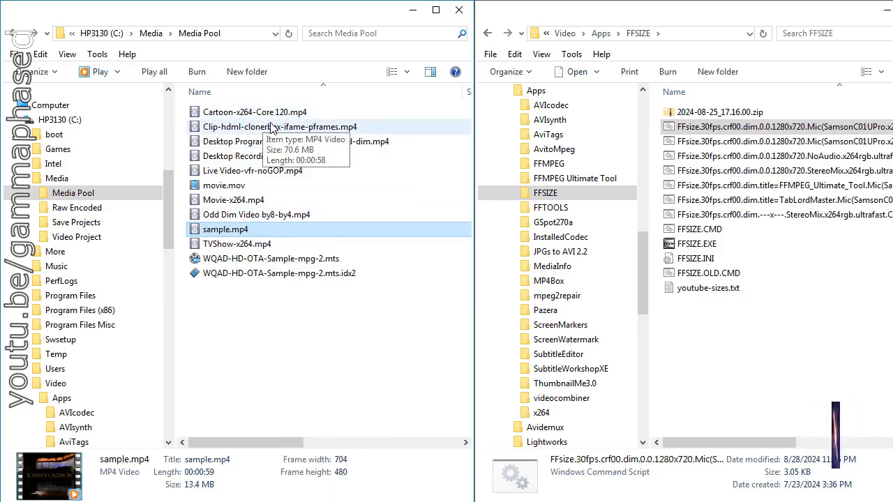
Step: Go through the live video, HDMI clip, desktop program recording and desktop recording files in the Media Pool folder
click(239, 171)
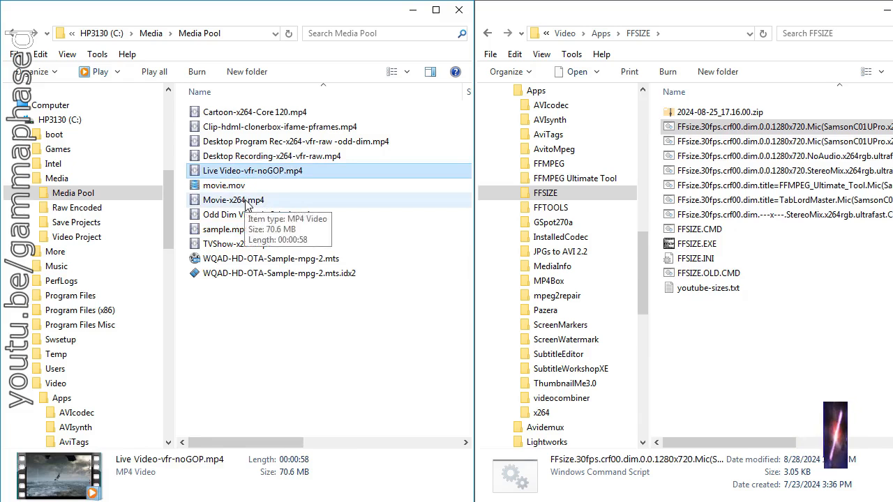
click(236, 129)
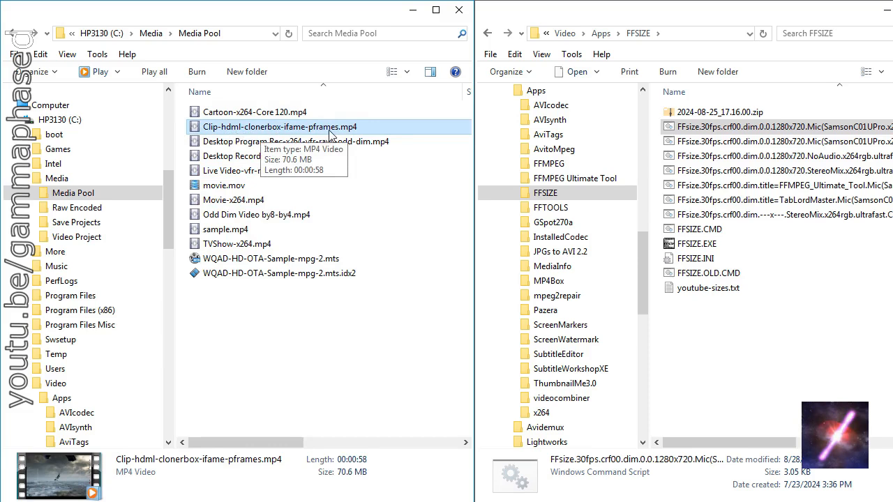
click(255, 143)
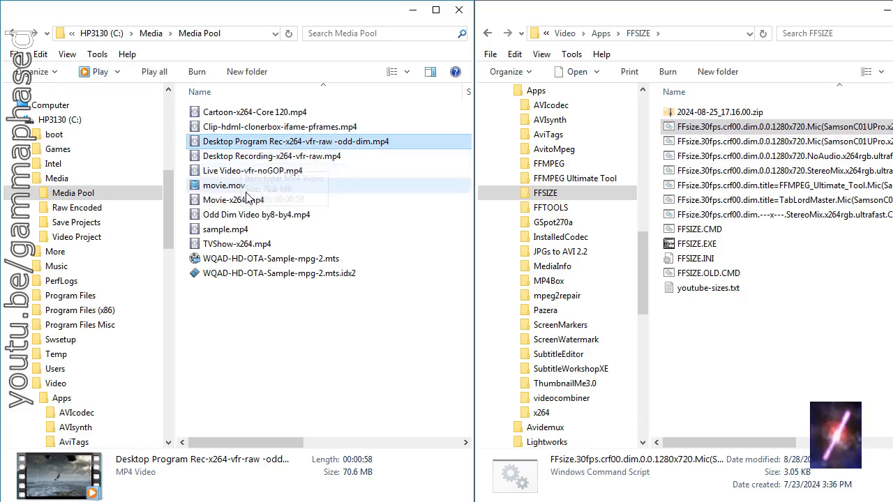
click(250, 160)
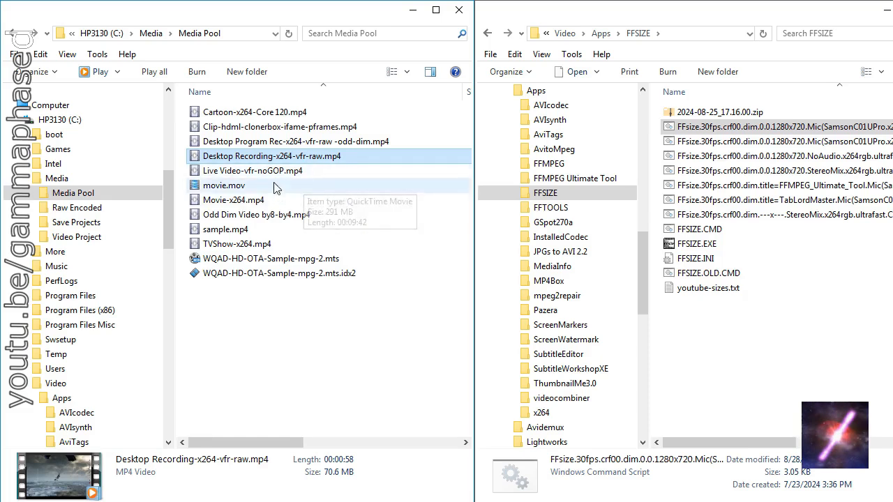
mouse_move(284, 163)
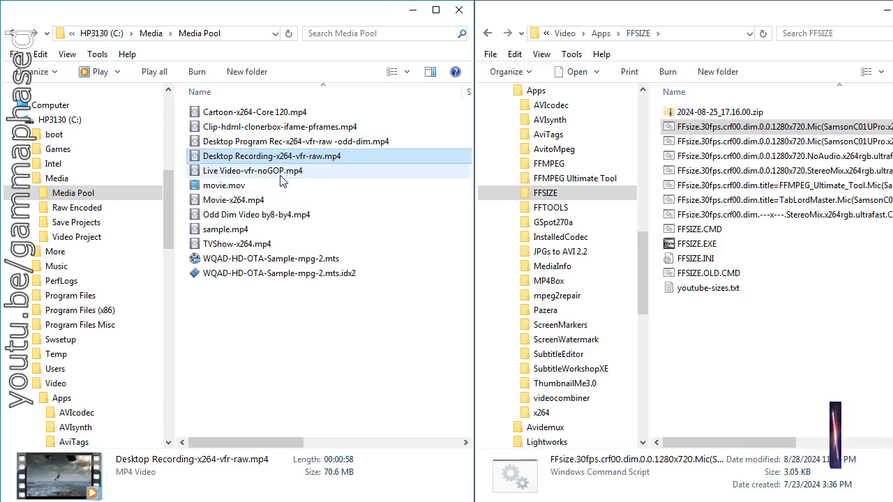
mouse_move(328, 183)
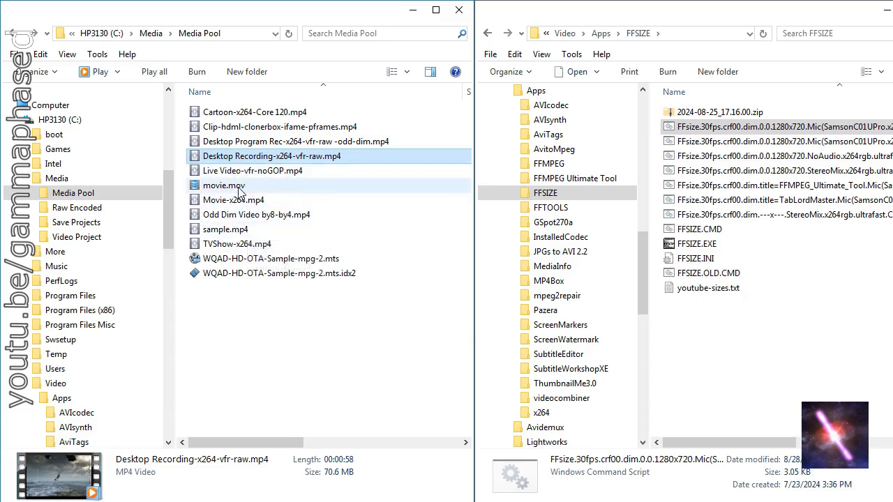
click(297, 157)
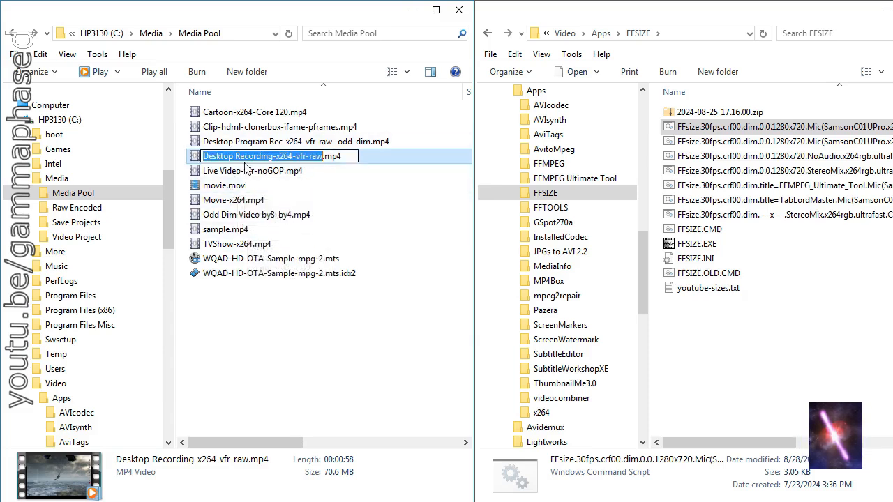
key(Escape)
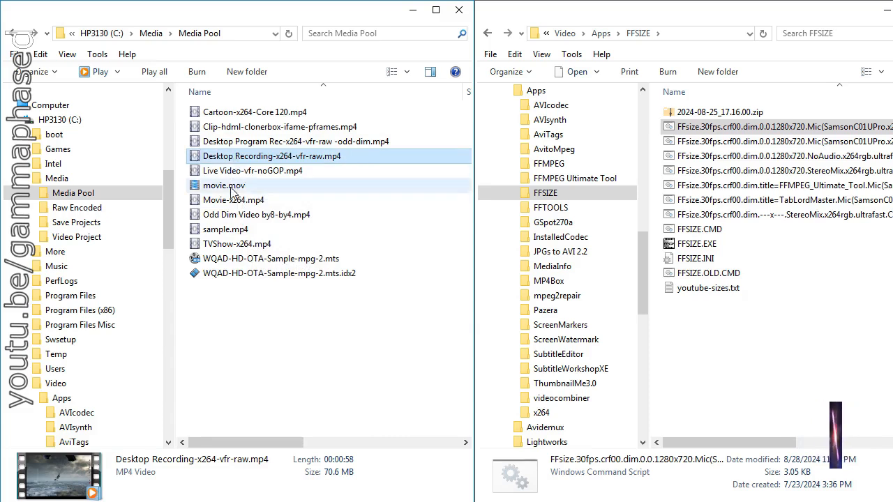
Step: Select movie.mov in the Media Pool folder to view its file details
click(233, 187)
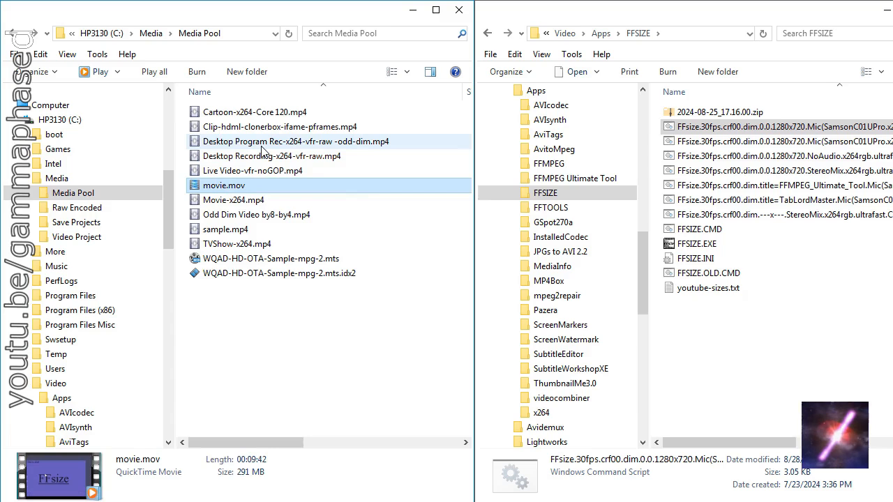
mouse_move(263, 149)
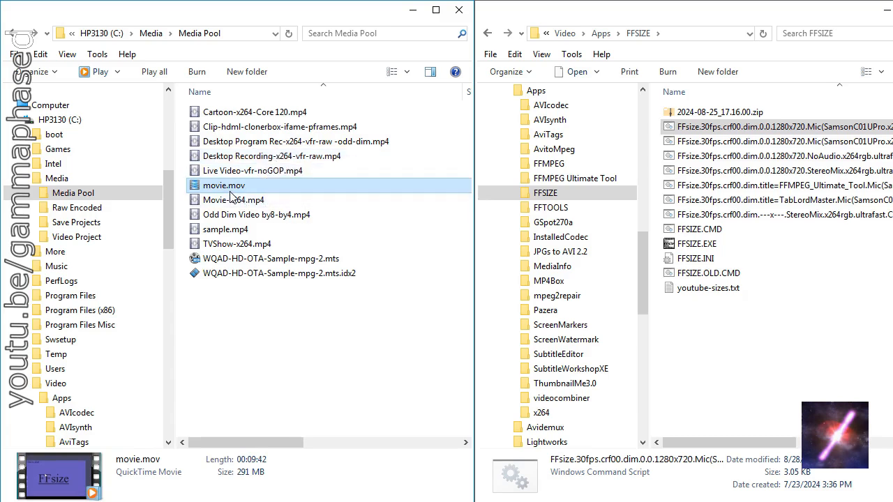
key(F2)
key(Escape)
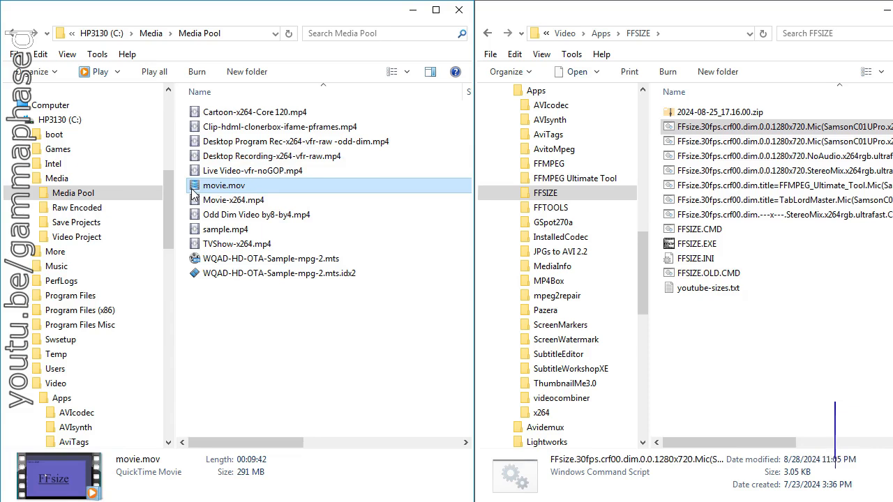
mouse_move(206, 192)
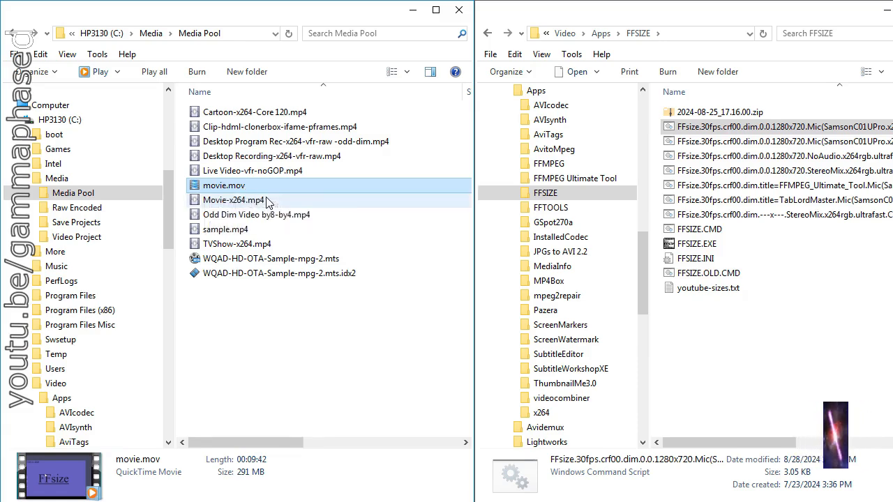
Step: Open the FFMPEG Ultimate Tool folder inside the Apps folder
click(568, 178)
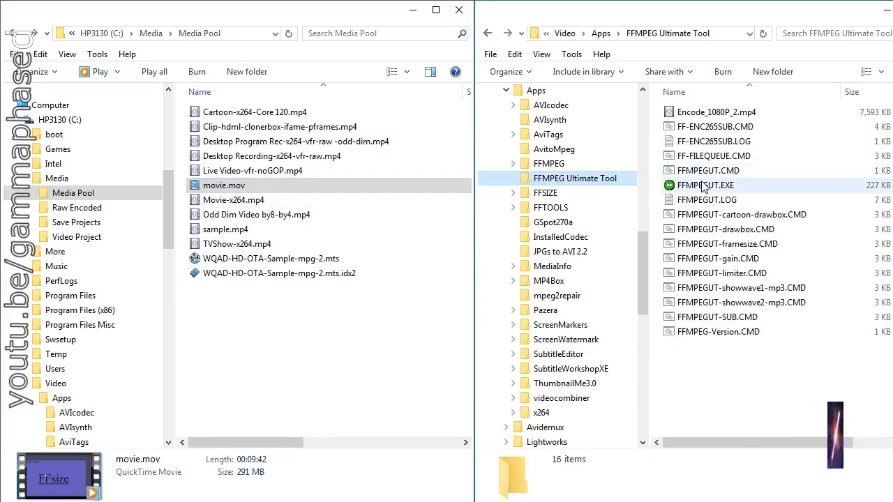
mouse_move(697, 197)
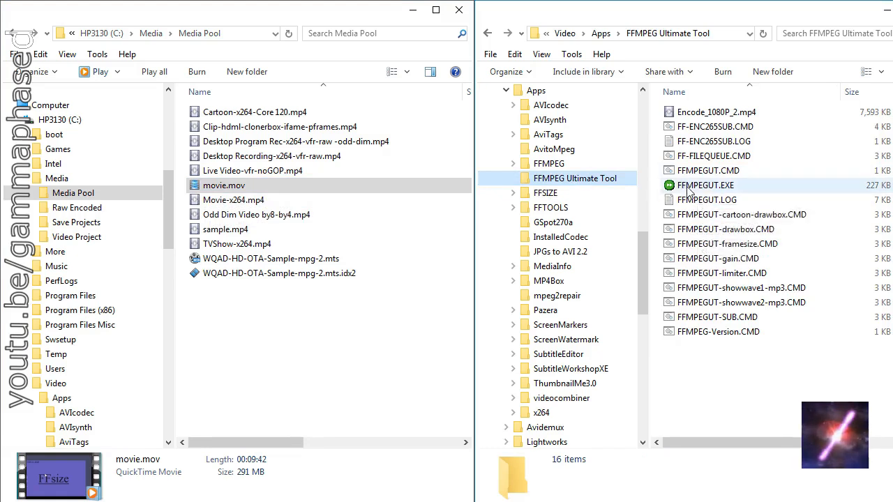
Step: View the file details of Movie-x264.mp4 and sample.mp4 in the Media Pool folder
click(226, 203)
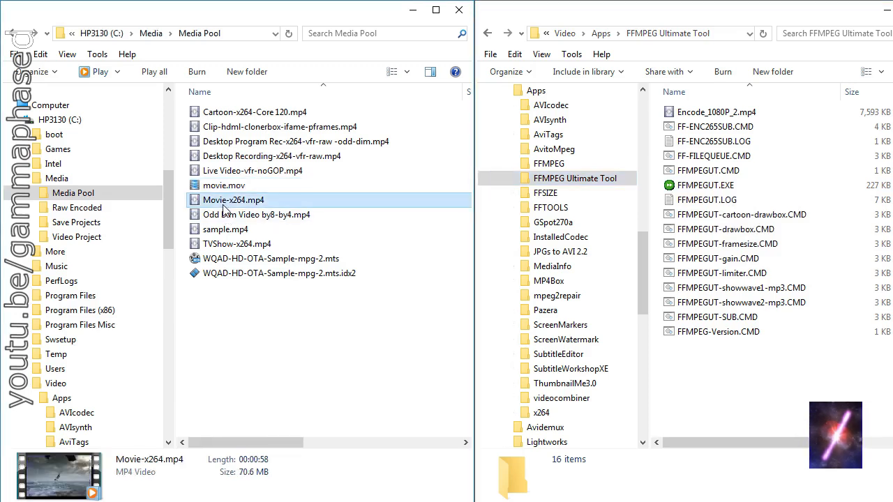
mouse_move(236, 207)
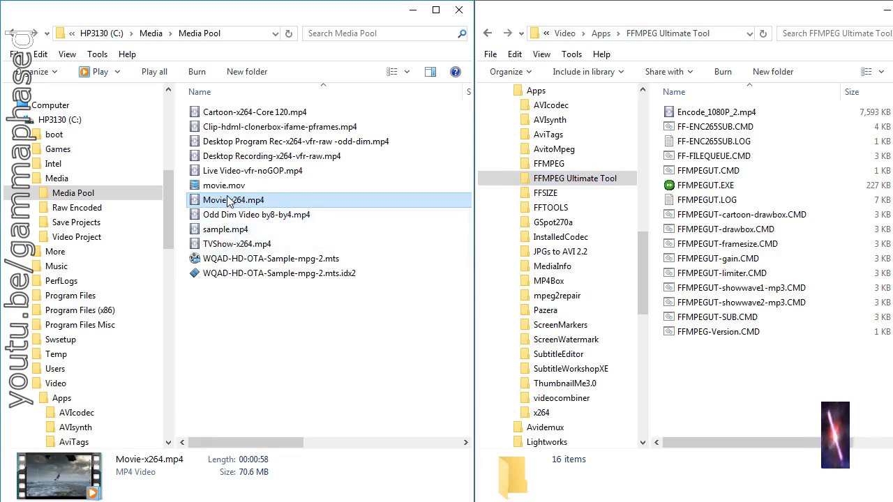
click(225, 231)
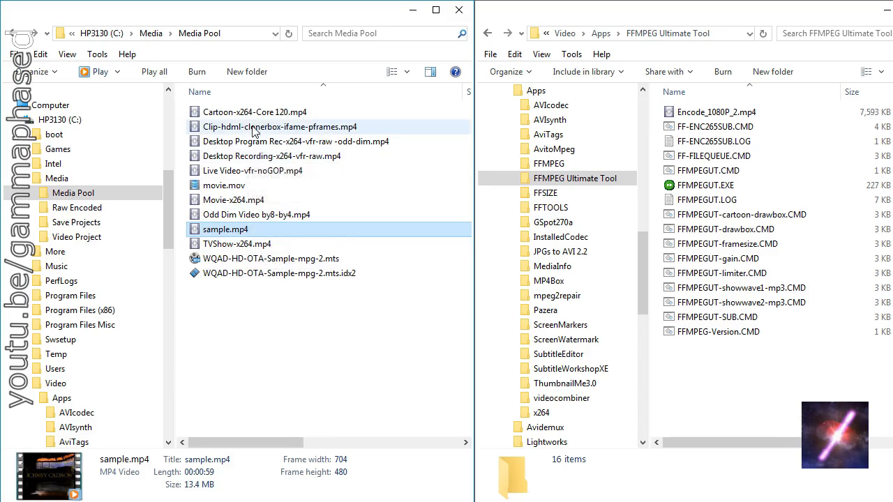
Step: Inspect the video stream properties of Desktop Recording-x264-vfr-raw.mp4 in MediaInfo and close the report
right_click(249, 160)
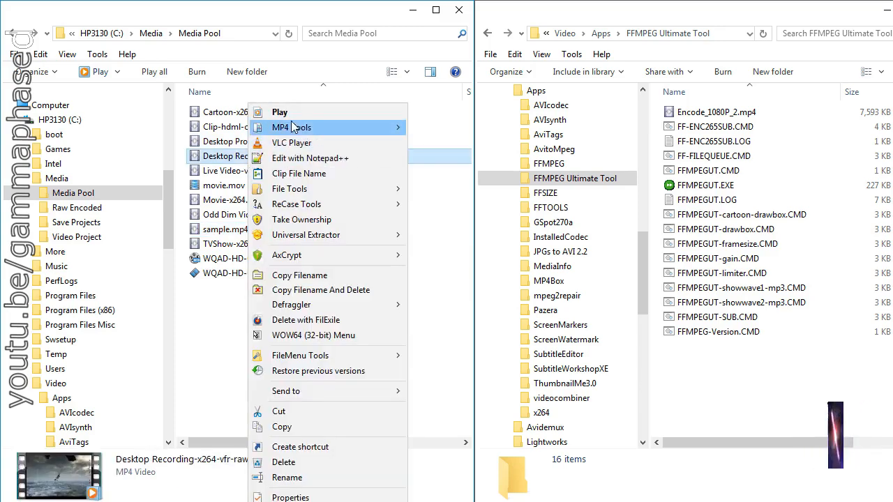
mouse_move(307, 128)
click(447, 142)
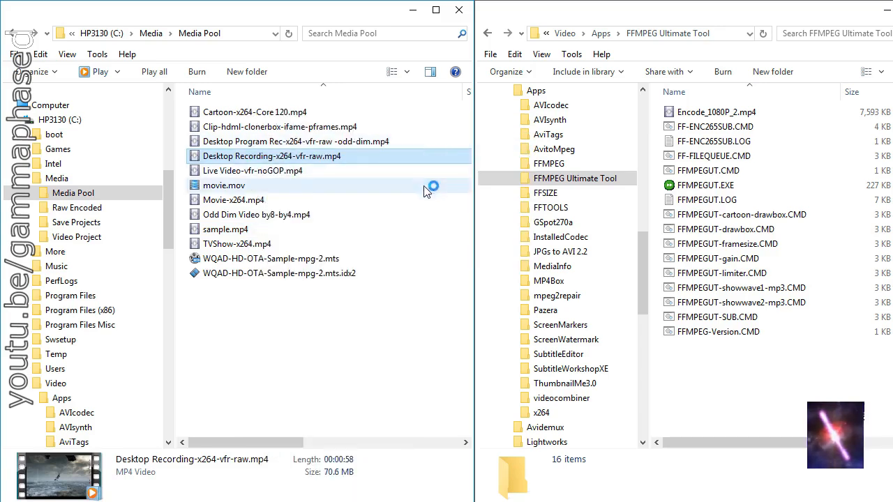
scroll(494, 349, down, 3)
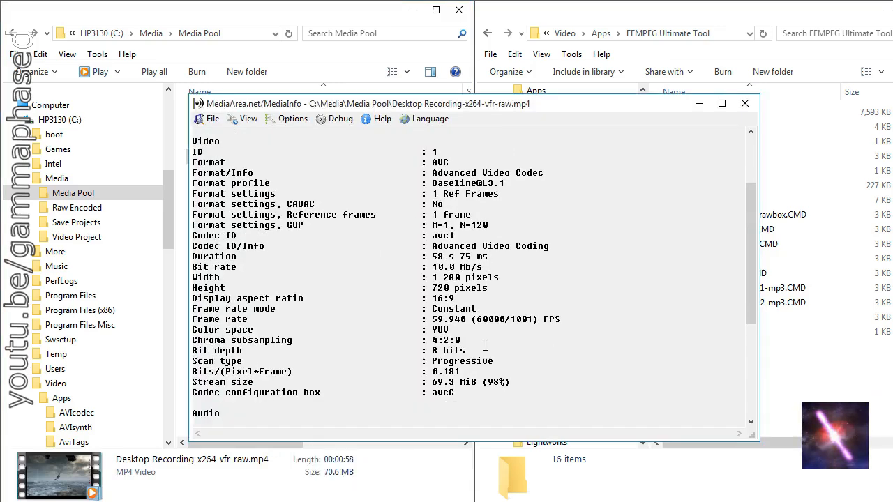
click(745, 104)
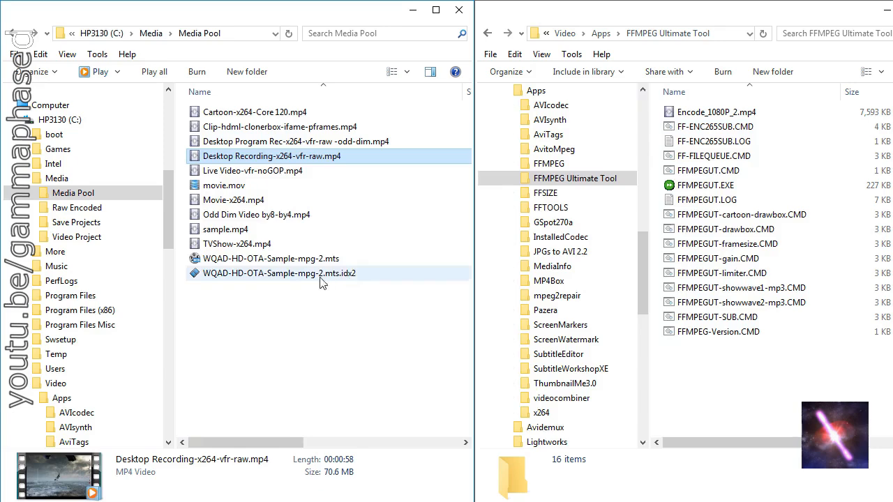
Step: Inspect sample.mp4 in MediaInfo, highlight its video frame rate and close the report
right_click(219, 229)
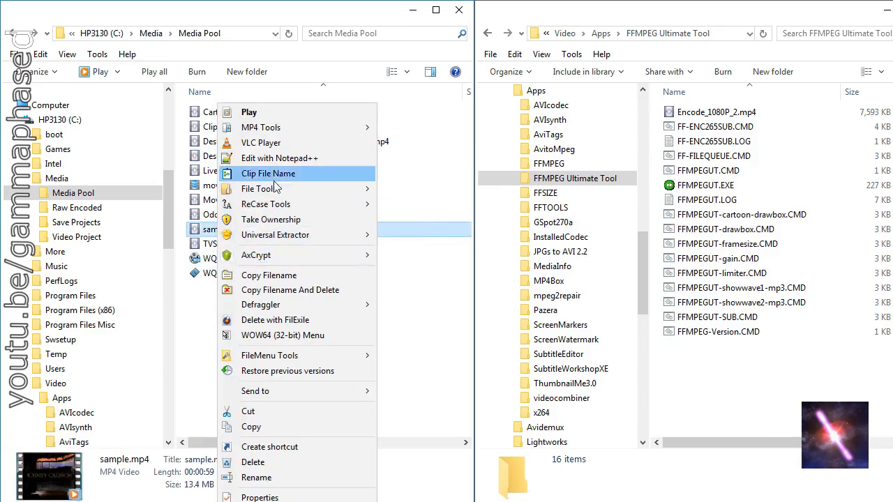
mouse_move(283, 127)
click(385, 158)
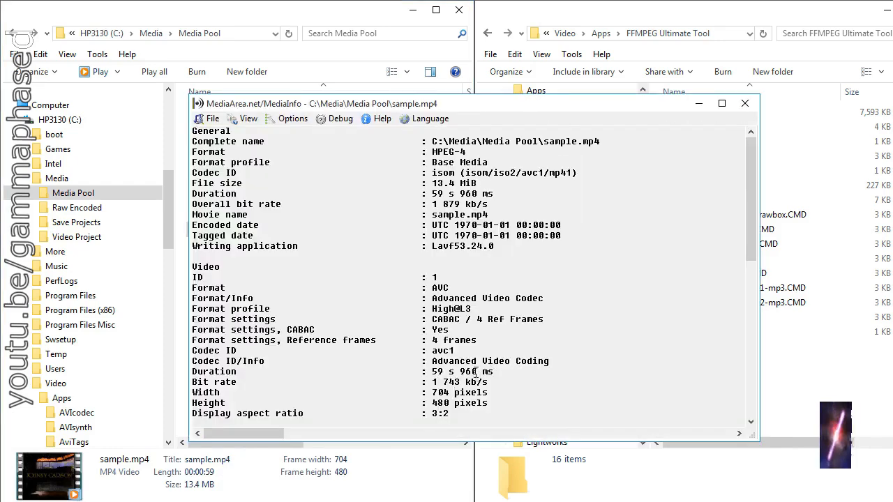
scroll(431, 311, down, 4)
drag(431, 311, 558, 309)
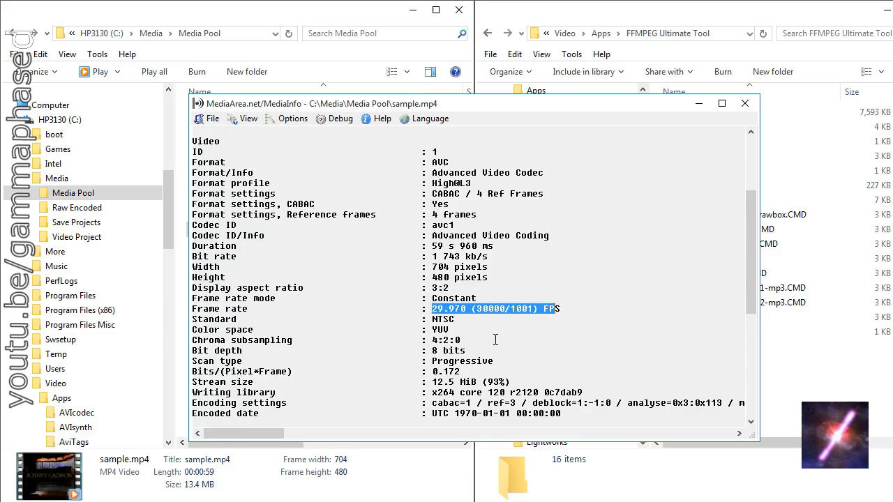
scroll(473, 353, up, 4)
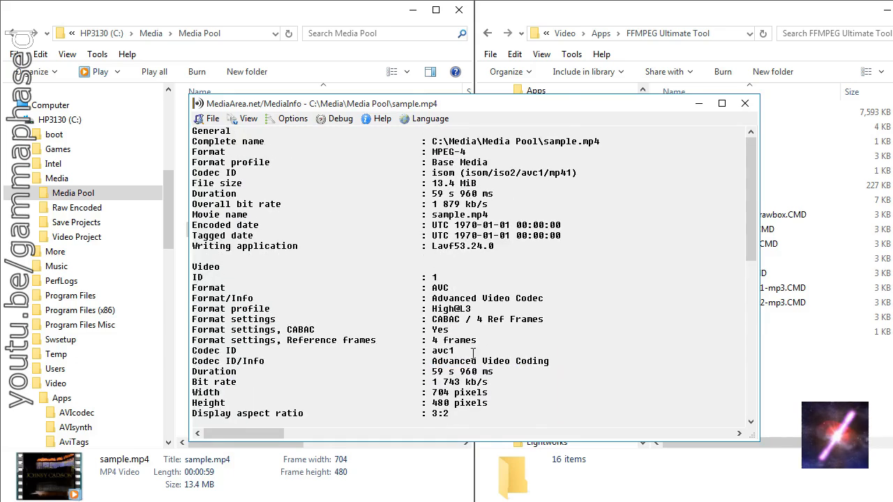
click(745, 104)
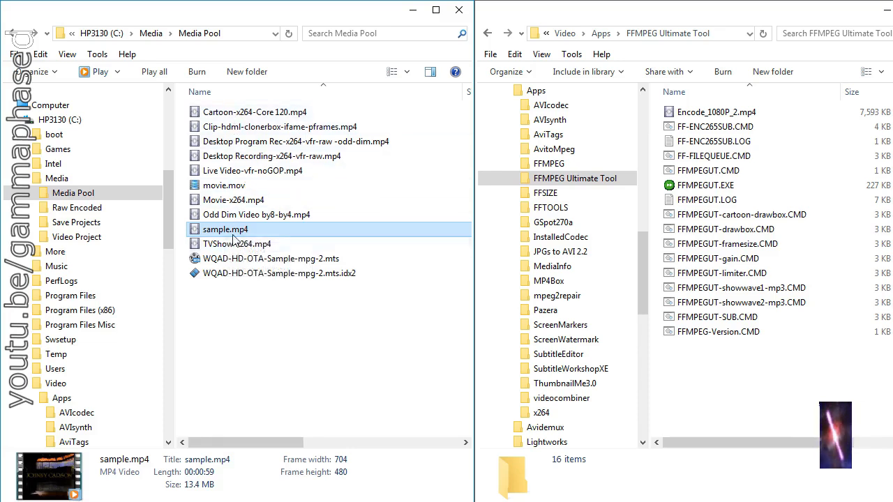
Step: View the file details of the WQAD .mts sample, Cartoon-x264-Core 120.mp4 and Live Video-vfr-noGOP.mp4
click(244, 259)
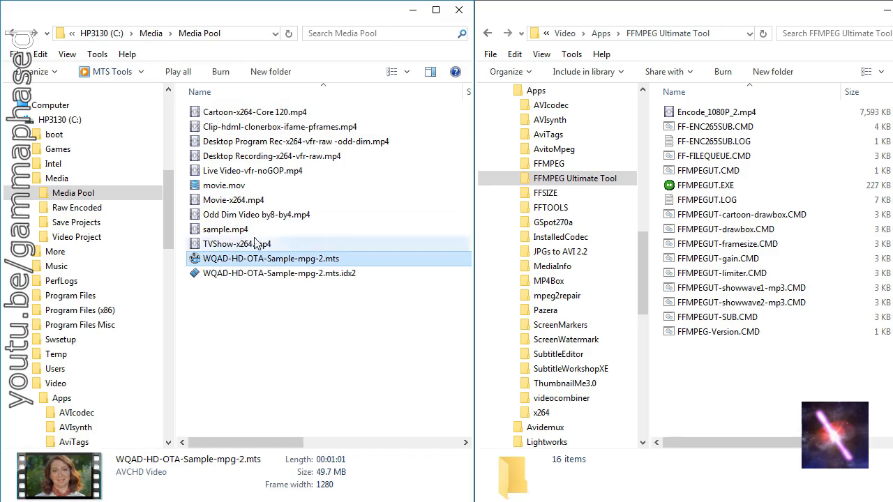
click(240, 113)
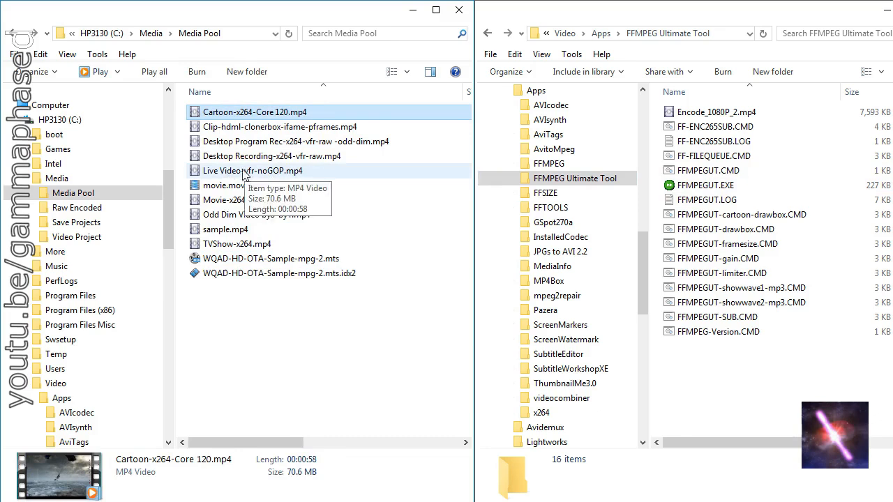
click(228, 175)
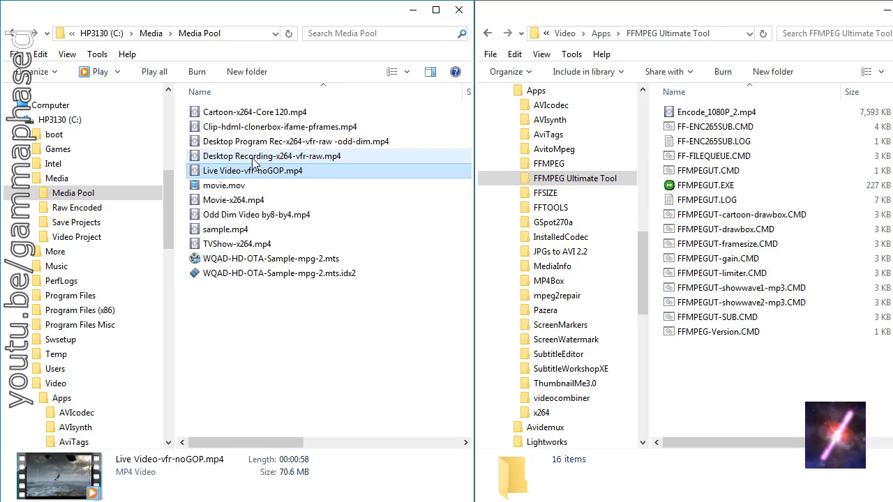
Step: Open Desktop Recording-x264-vfr-raw.mp4 with FFMPEGUT.EXE and choose the Variable FrameRate Encode to Constant FrameRate action
click(242, 158)
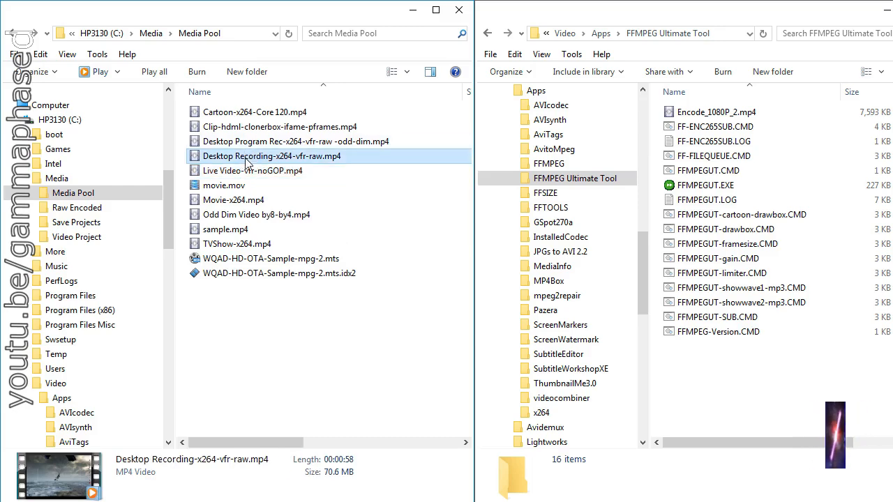
drag(243, 157, 703, 187)
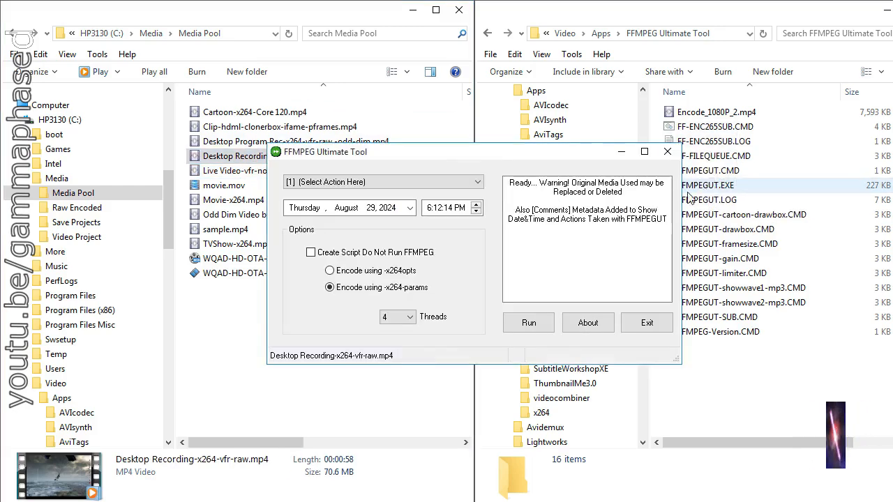
click(382, 182)
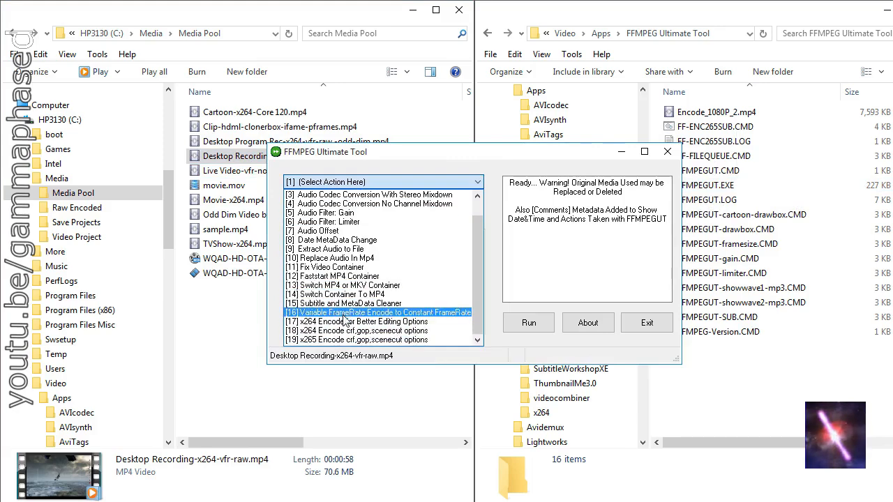
click(328, 320)
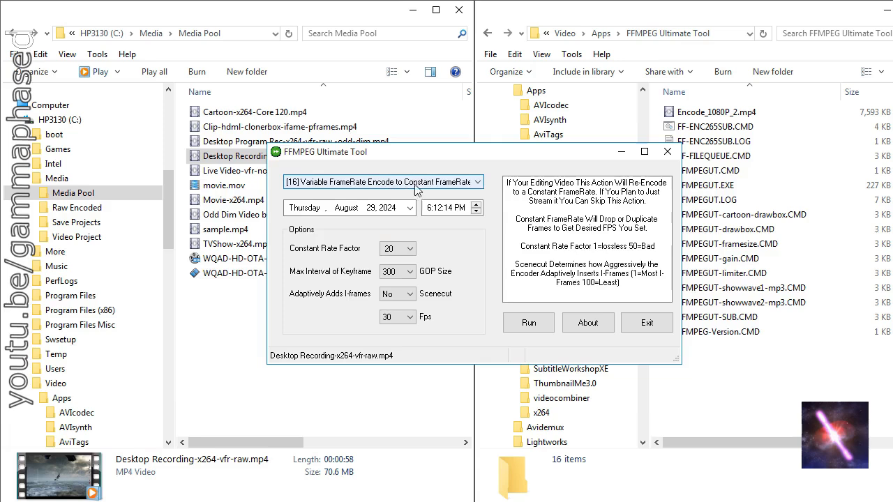
Step: Set the constant rate factor to 22 and the GOP size to 5, keeping the frame rate at 30 fps
click(411, 249)
click(397, 280)
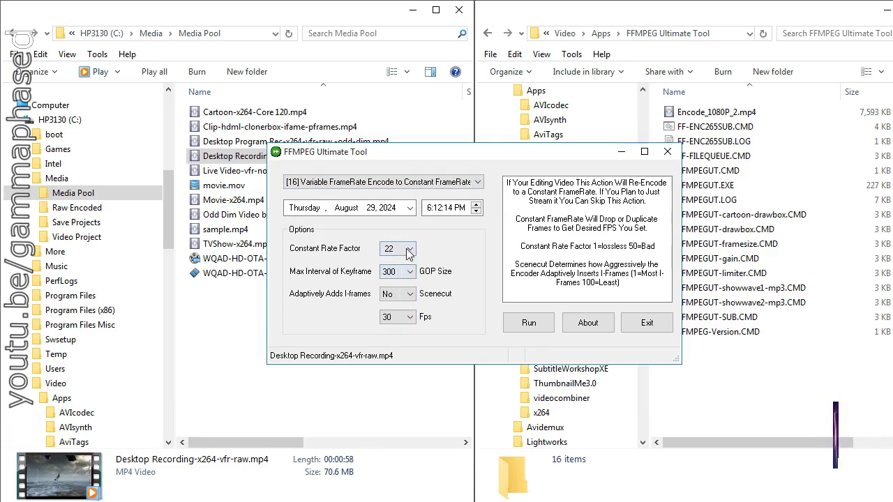
click(411, 272)
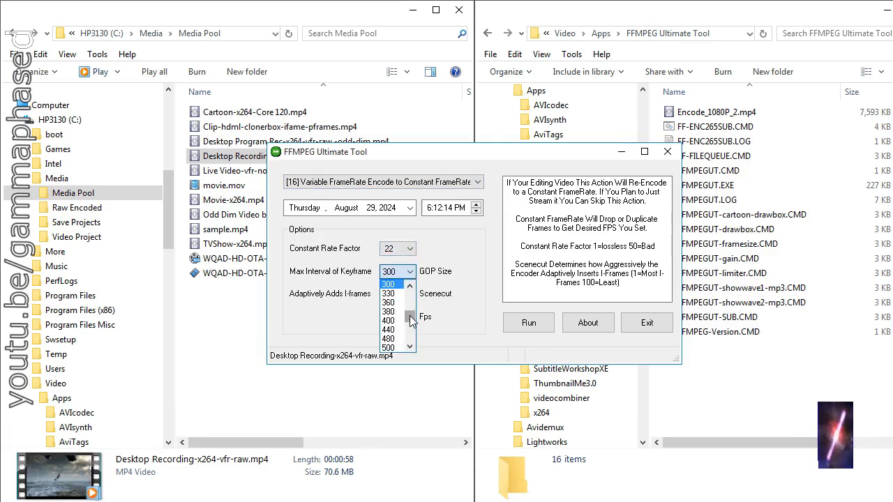
drag(410, 322, 408, 293)
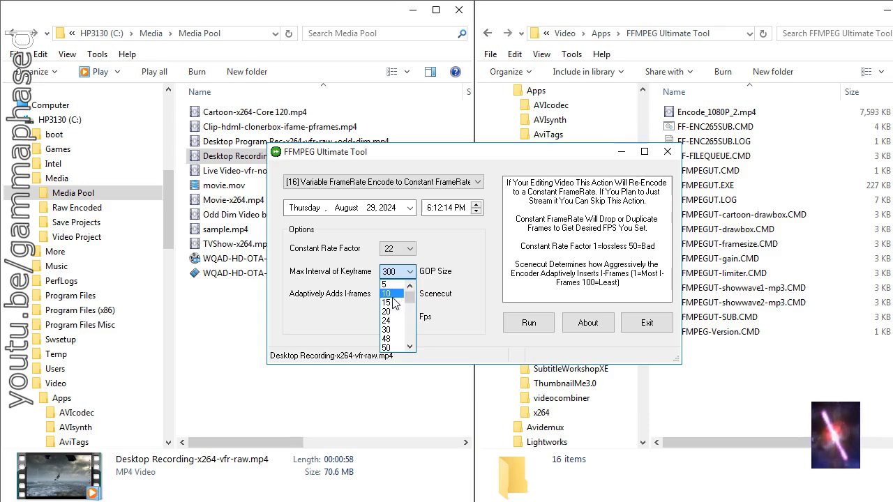
click(393, 286)
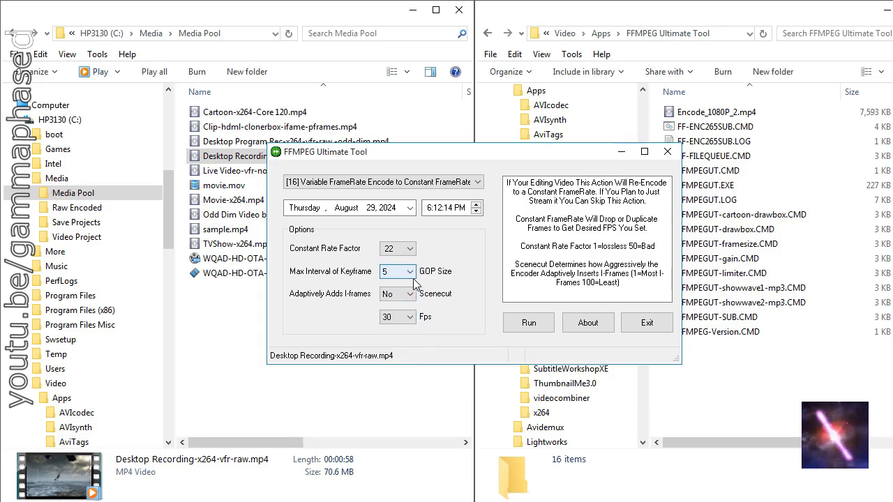
click(415, 319)
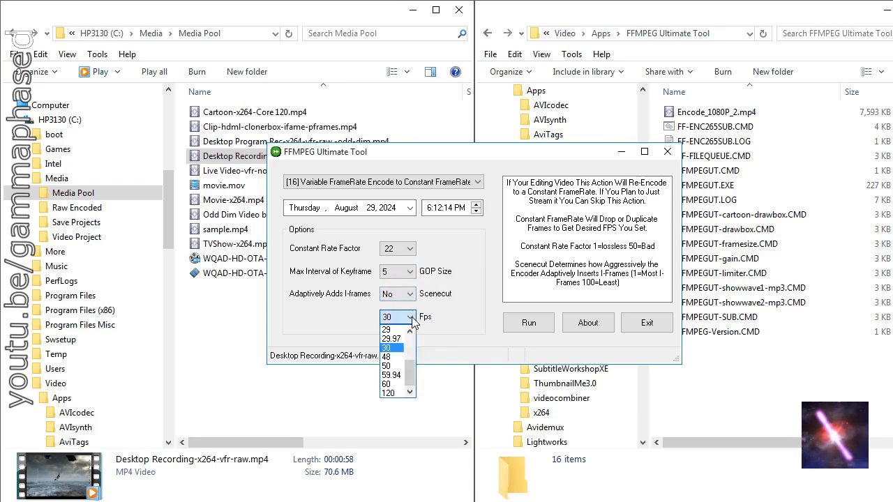
click(444, 334)
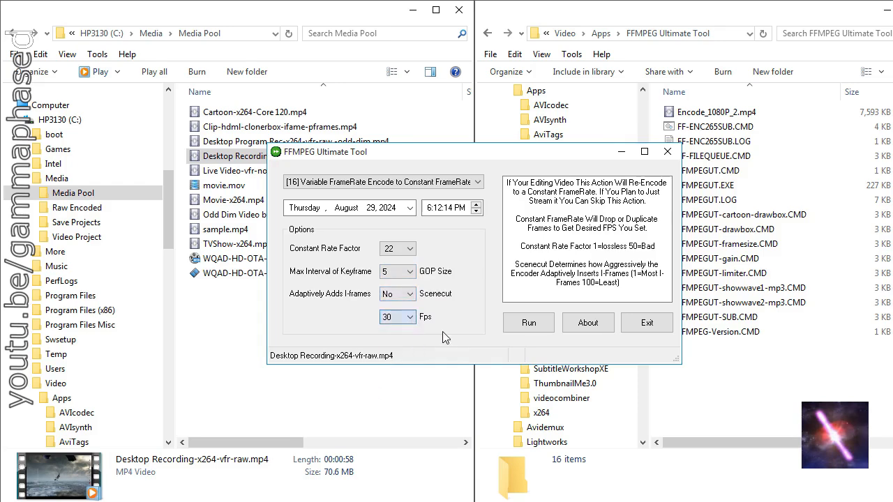
Step: Choose the Extract Audio to File action with the wav codec, pcm_s16le coding and the 2 Channels Limit set to No
click(369, 189)
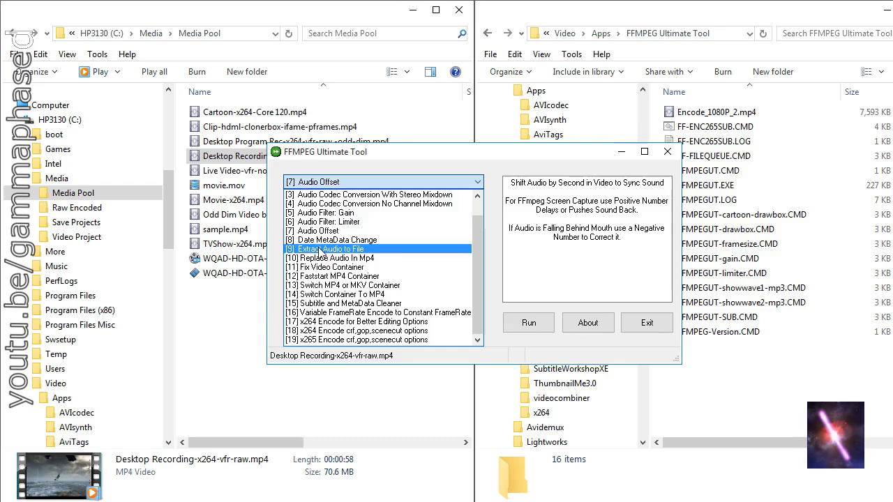
click(319, 249)
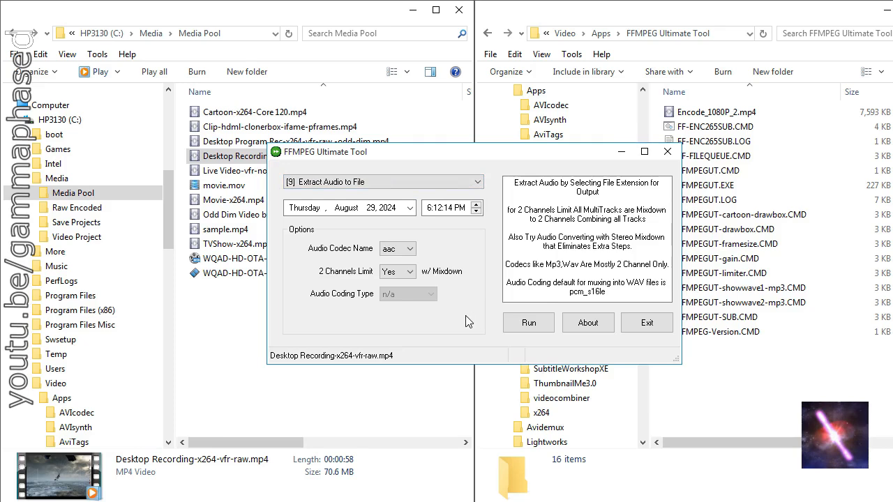
click(397, 249)
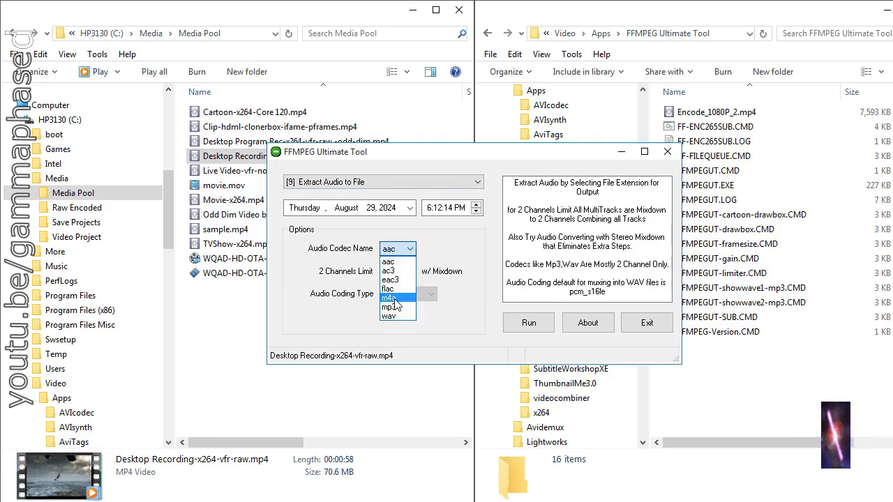
click(391, 316)
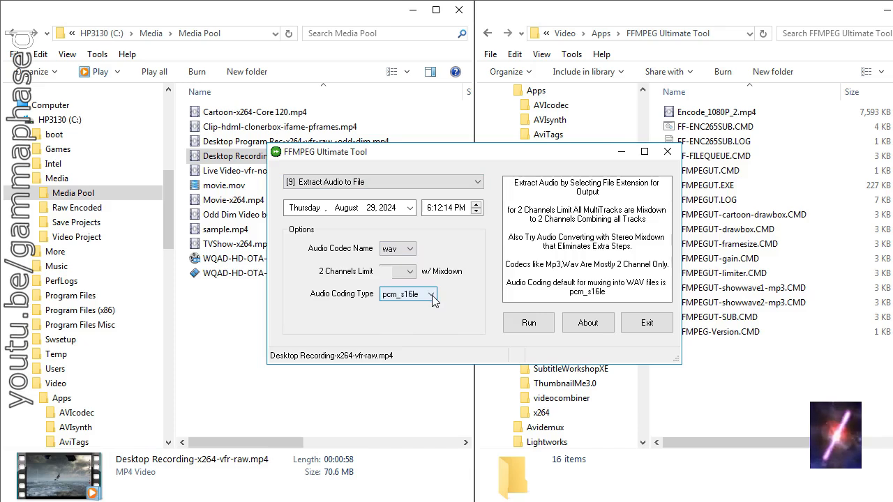
click(431, 295)
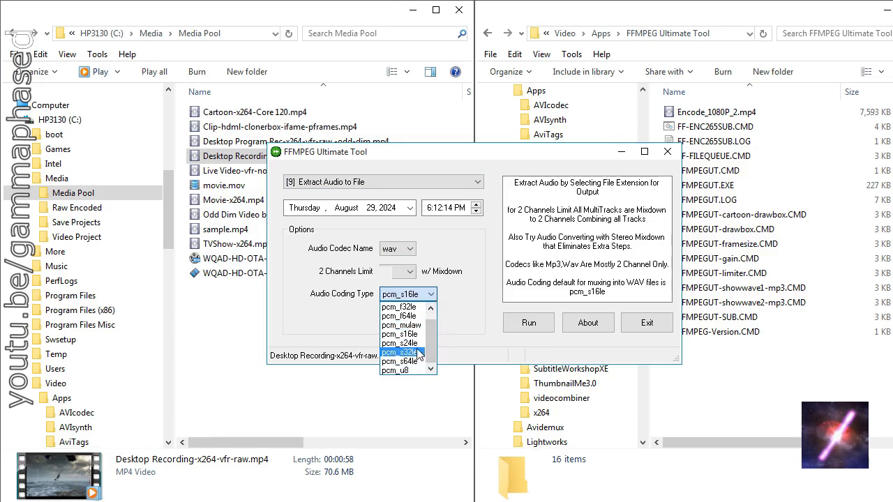
click(482, 303)
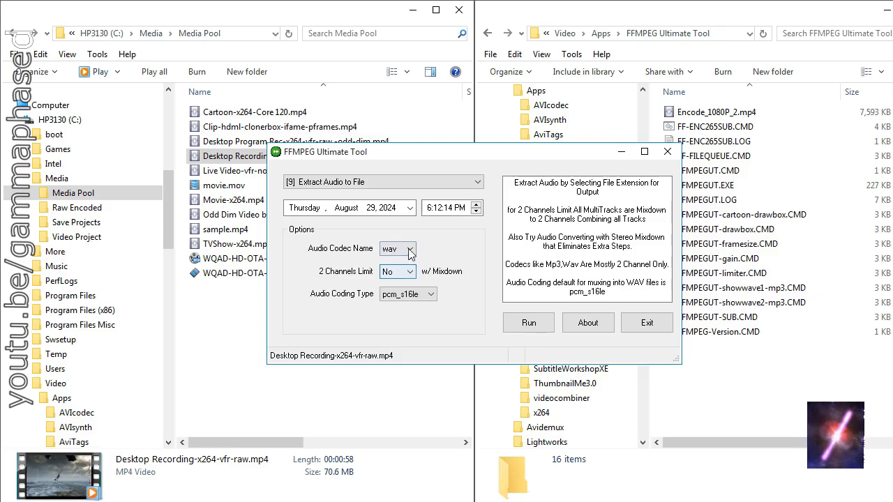
Step: Look over the available actions and switch the selected action to Replace Audio In Mp4
click(405, 182)
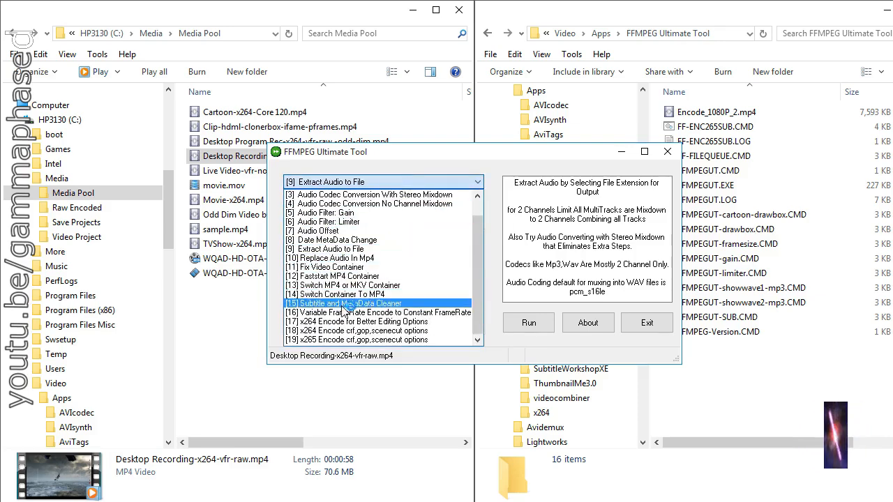
click(352, 249)
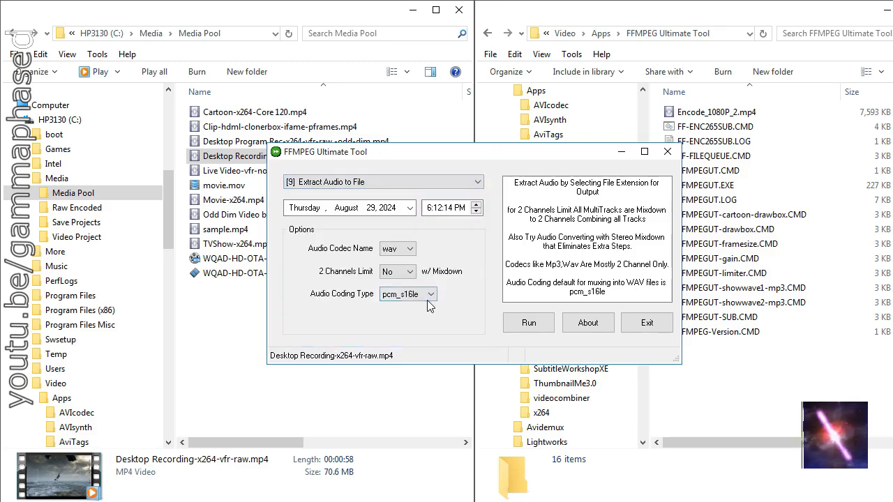
click(418, 181)
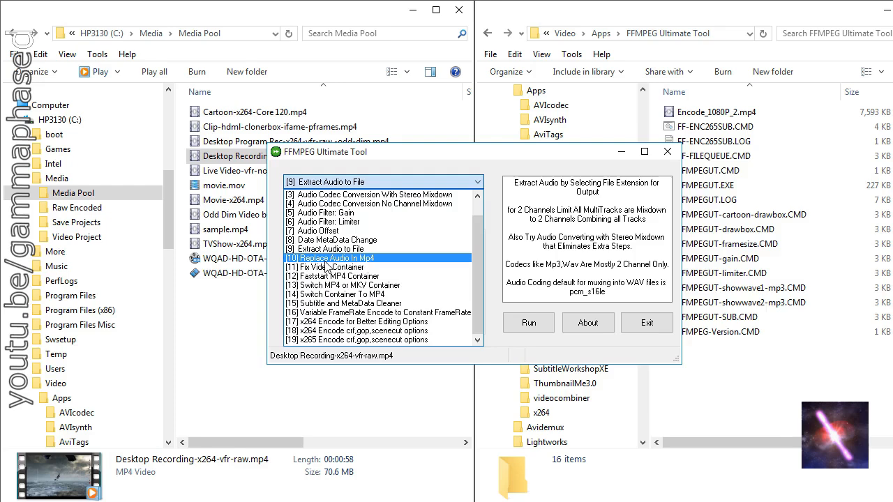
click(327, 259)
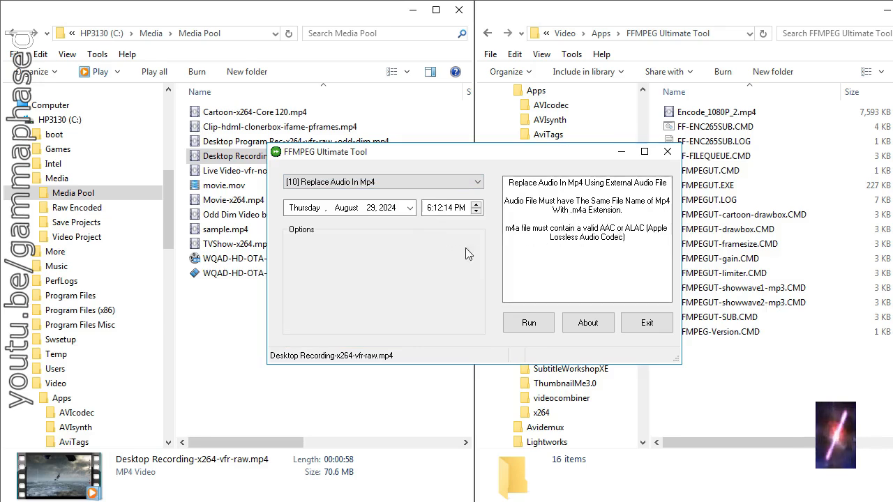
Step: View the x264 Encode for Better Editing Options action and its GOP sizes, and select x265 Encode crf,gop,scenecut options
click(377, 182)
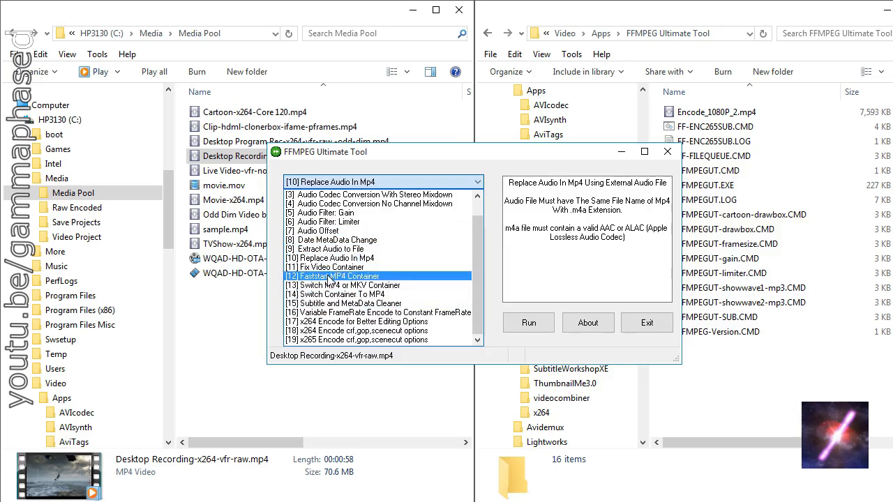
click(342, 322)
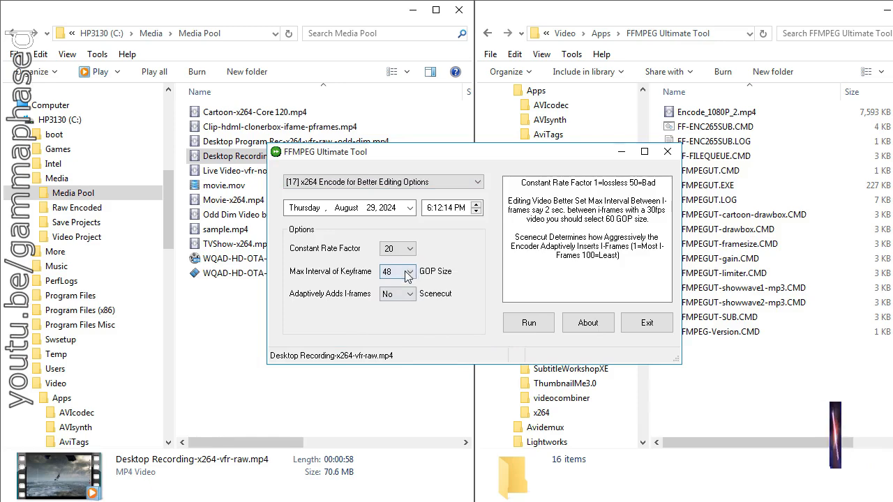
click(412, 273)
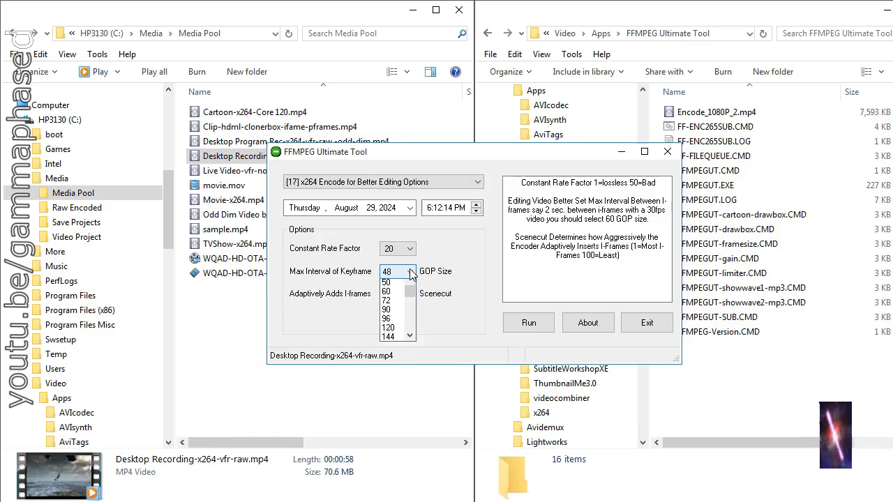
click(384, 182)
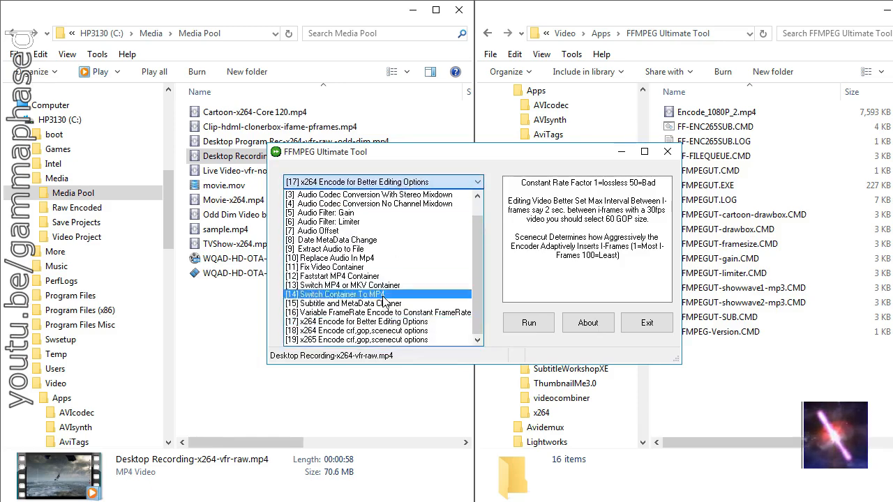
click(362, 341)
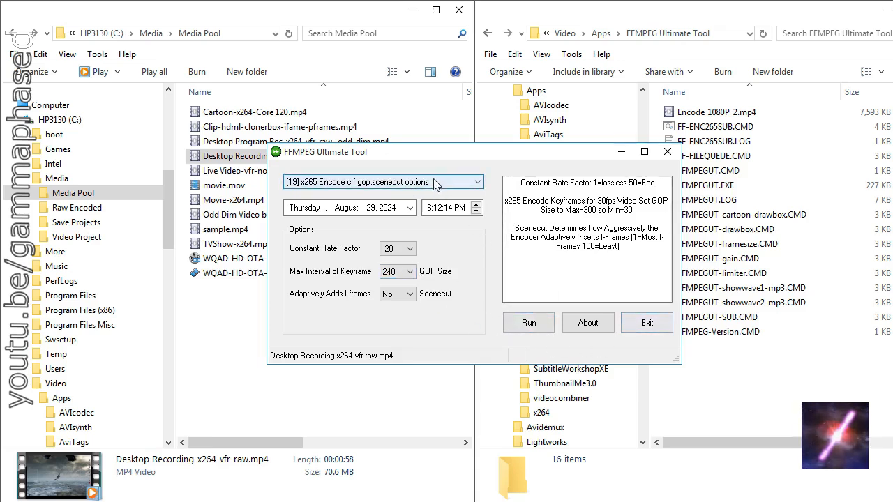
Step: Exit FFMPEG Ultimate Tool and select Cartoon-x264-Core 120.mp4 in the Media Pool folder
click(230, 142)
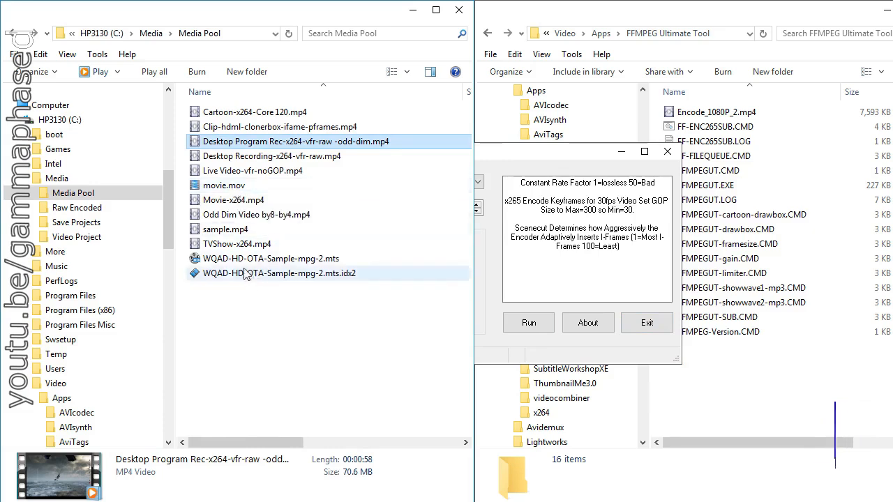
click(224, 201)
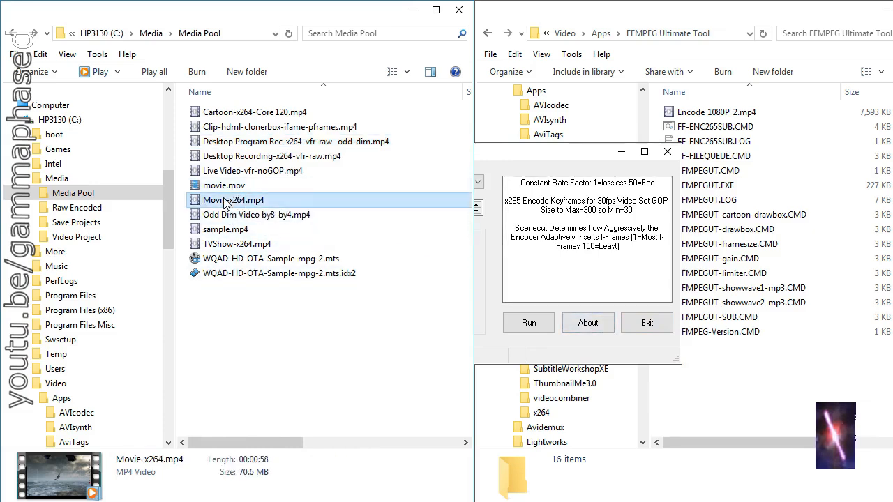
click(235, 262)
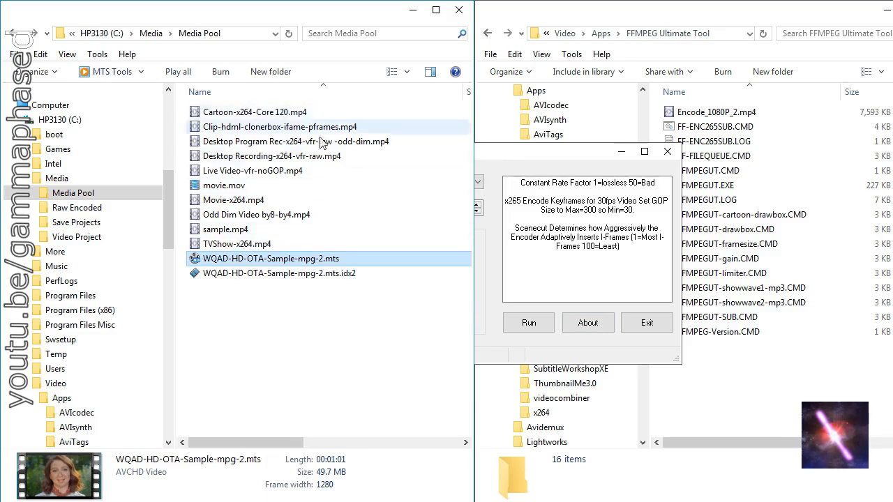
click(548, 160)
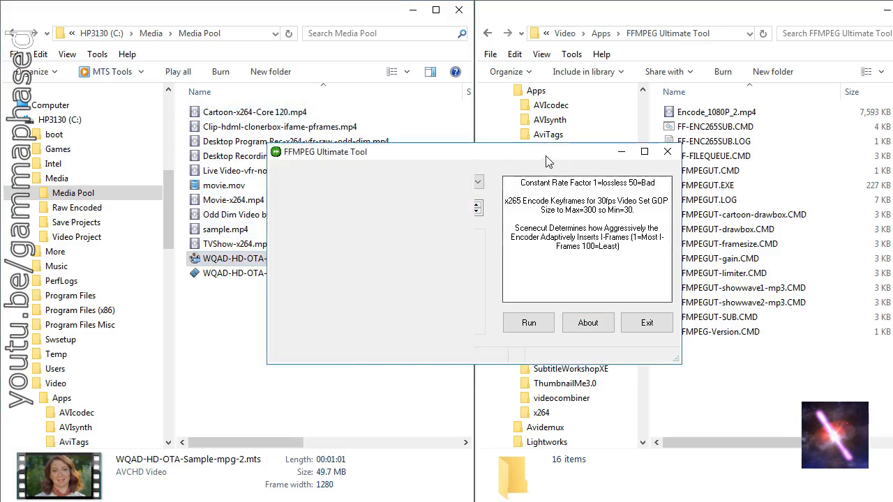
click(648, 324)
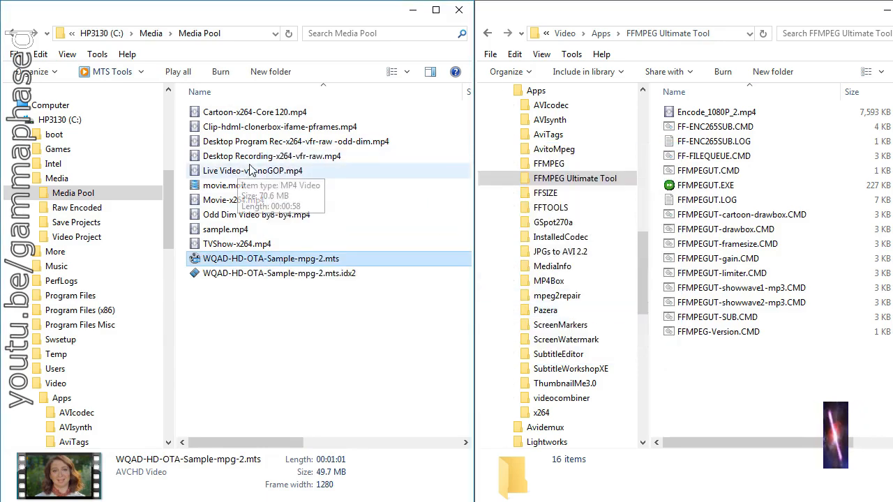
click(231, 114)
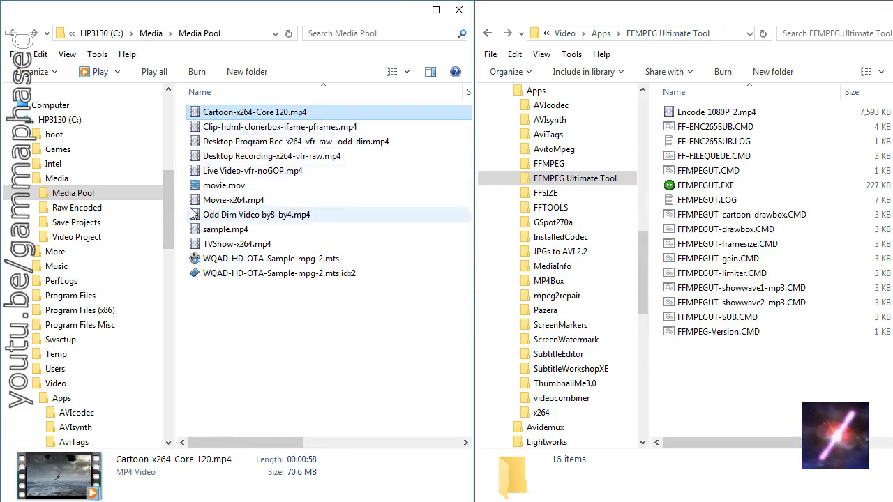
Step: Switch to Shotcut and look through the custom export presets, ending on the Pubg.9.16.fps59.94.CRF22 preset
mouse_move(309, 239)
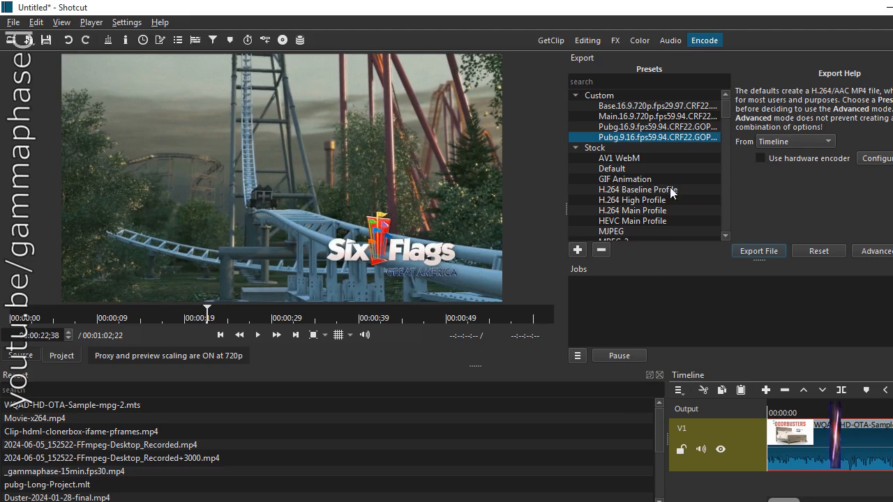
click(668, 106)
click(667, 117)
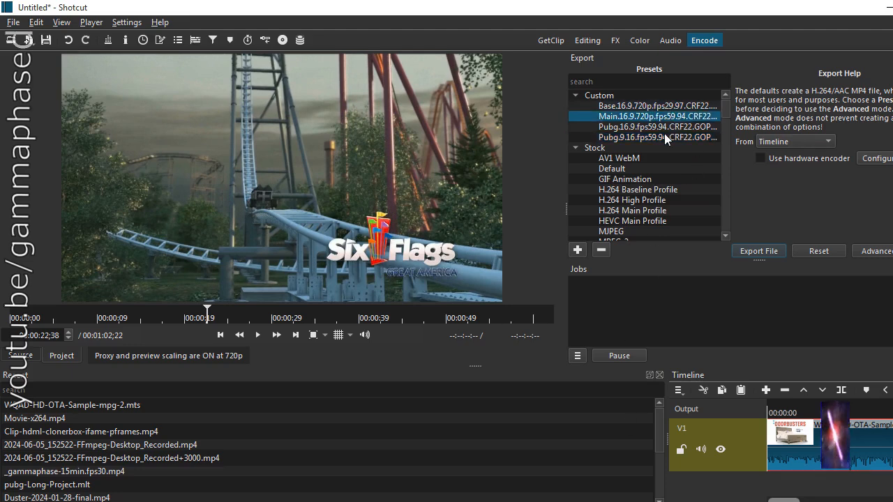
click(668, 137)
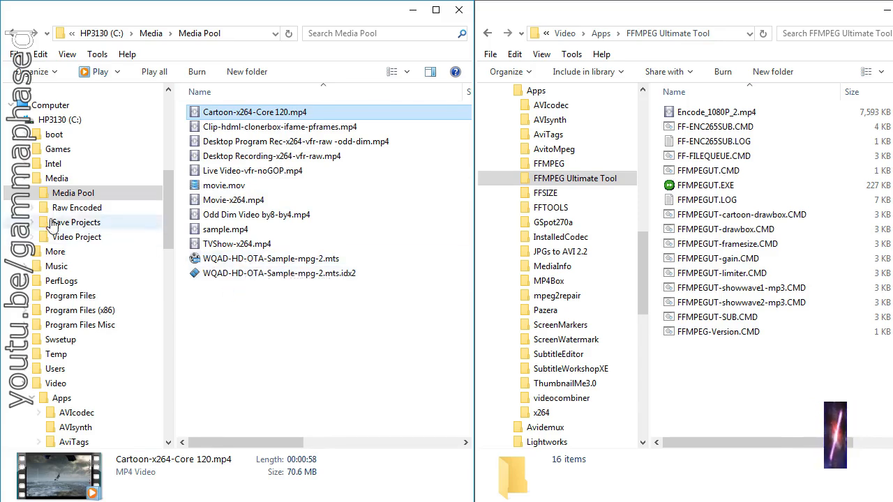
Step: Look into the Apps FFMPEG folder, return to Media Pool, and open FFMPEG in the second Explorer window
drag(170, 206, 175, 259)
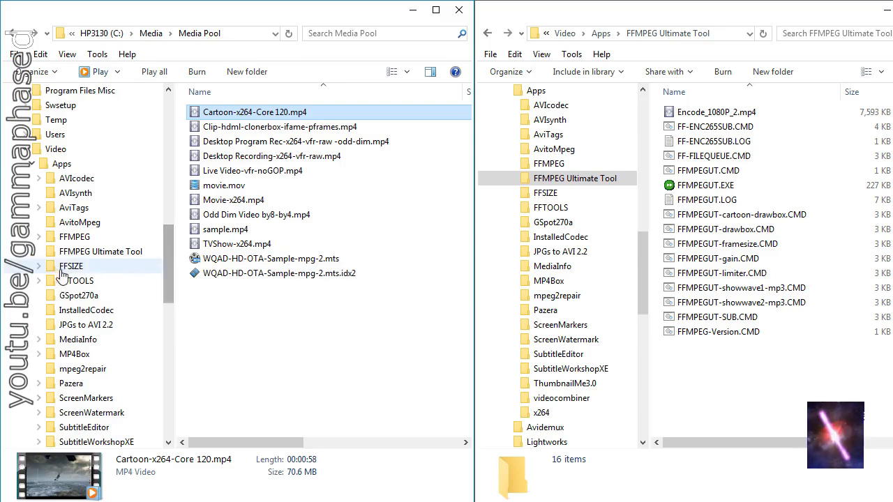
click(72, 238)
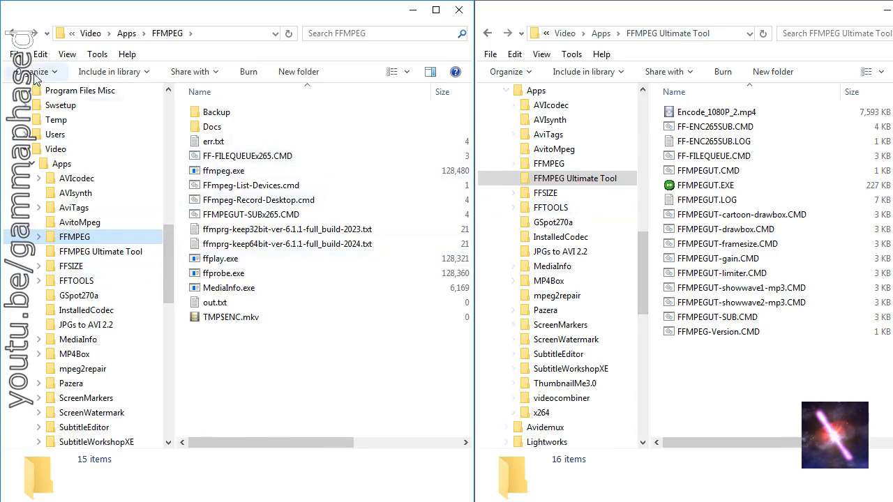
click(12, 32)
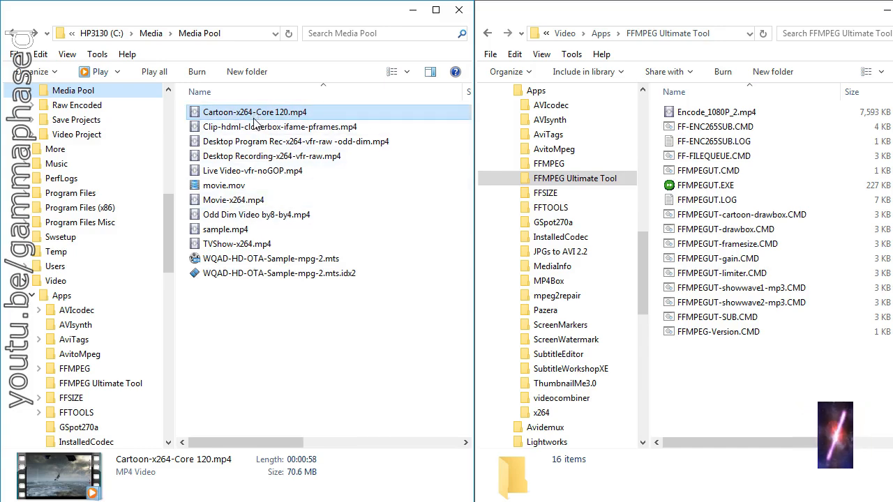
click(566, 166)
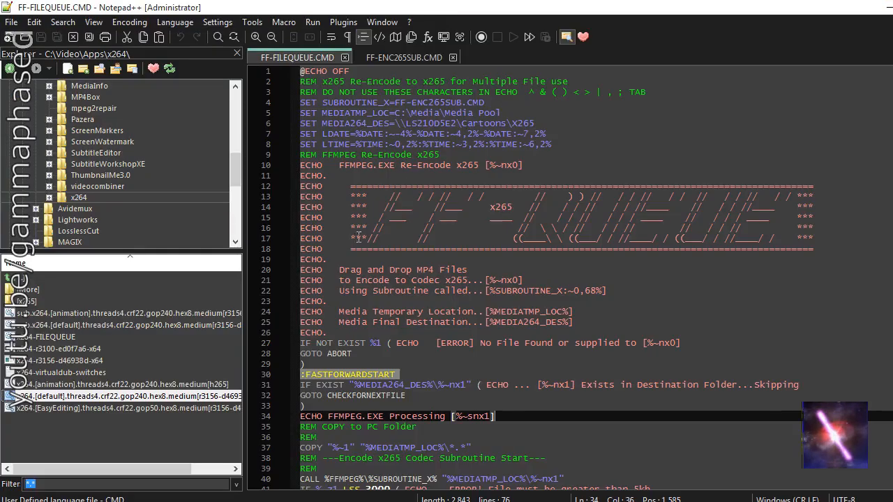
Step: Look over the opening variables and banner of FF-FILEQUEUE.CMD in Notepad++ and return to the Media Pool files
scroll(411, 301, down, 3)
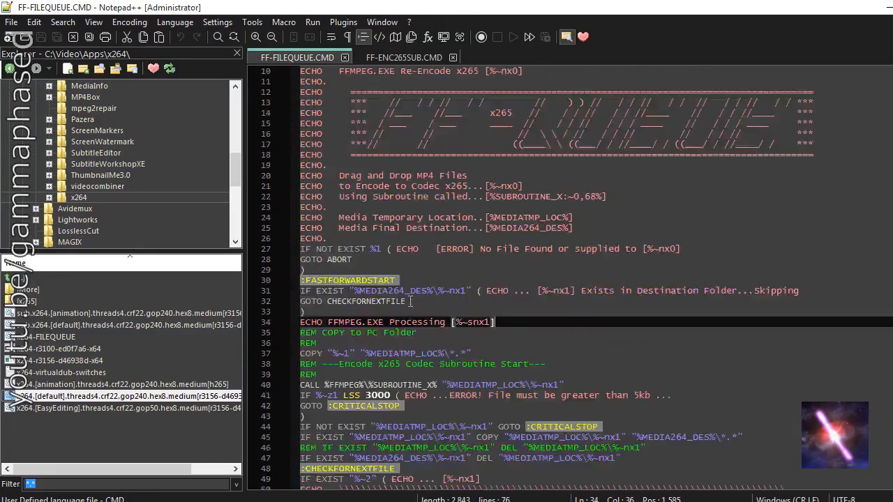
scroll(411, 301, up, 3)
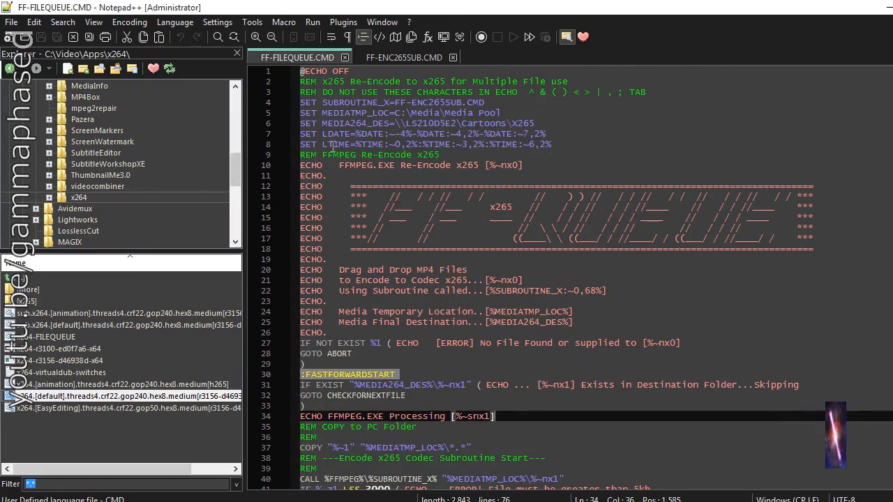
click(887, 7)
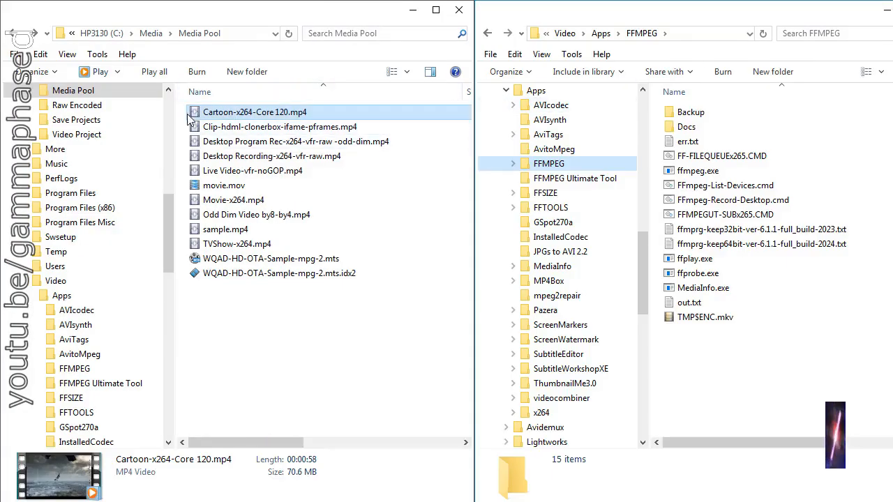
drag(192, 115, 262, 249)
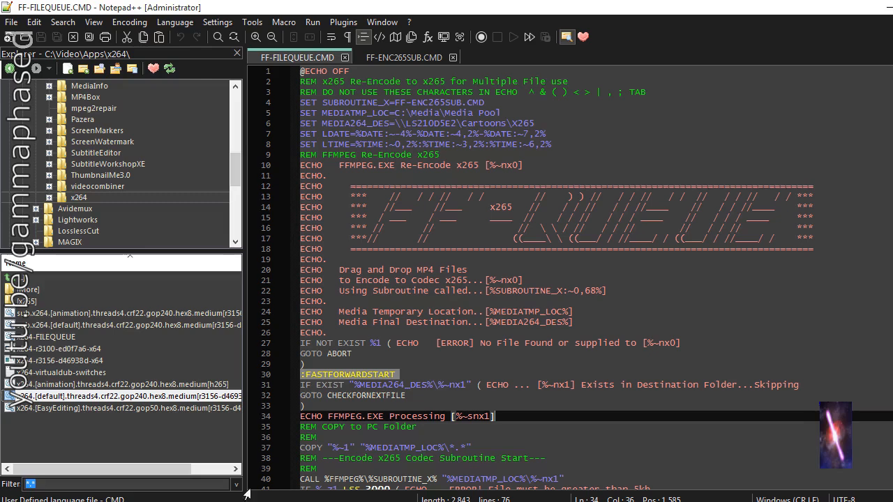
Step: Read through FF-FILEQUEUE.CMD in Notepad++, from the file copy and encode call to the error and exit sections
click(417, 293)
scroll(418, 296, down, 10)
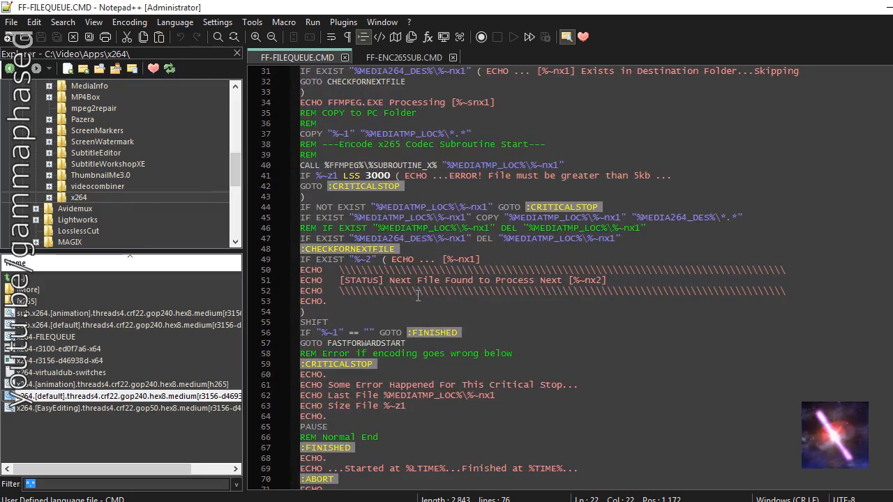
scroll(412, 297, down, 7)
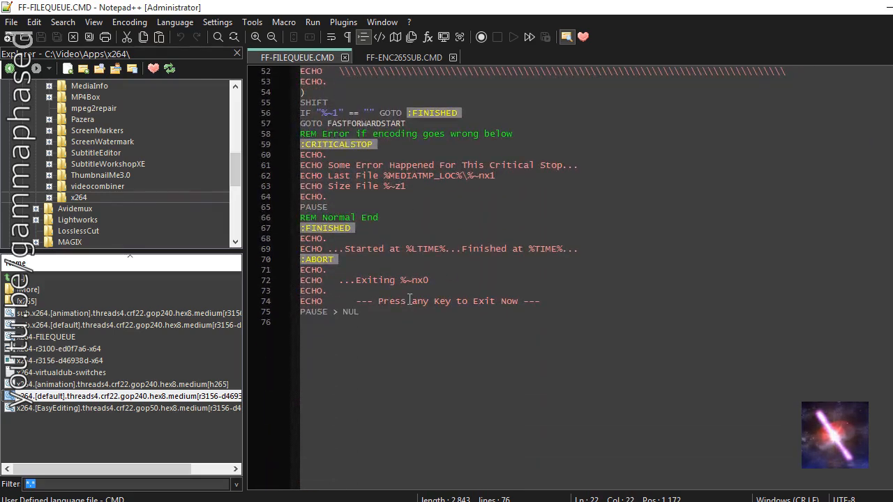
scroll(412, 299, up, 17)
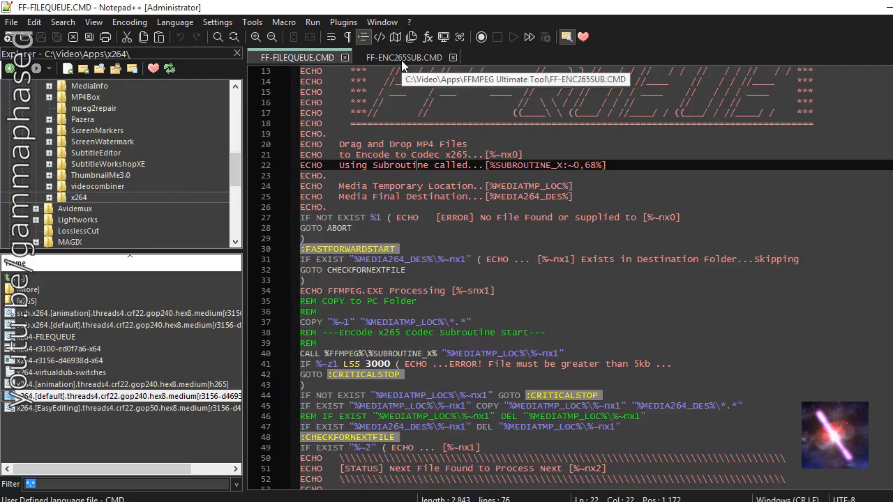
Step: Open the FF-ENC265SUB.CMD script and examine its ffmpeg x265 encode parameters, highlighting the lines from -threads through the target file
click(401, 58)
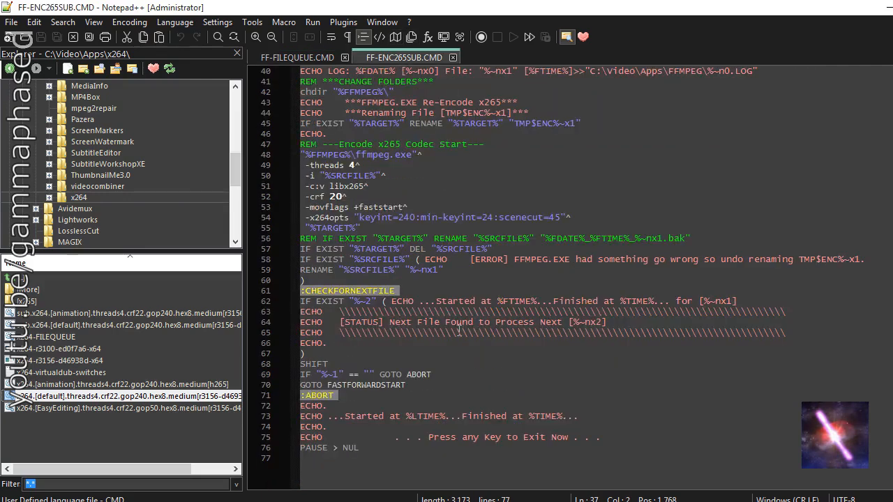
scroll(459, 331, up, 12)
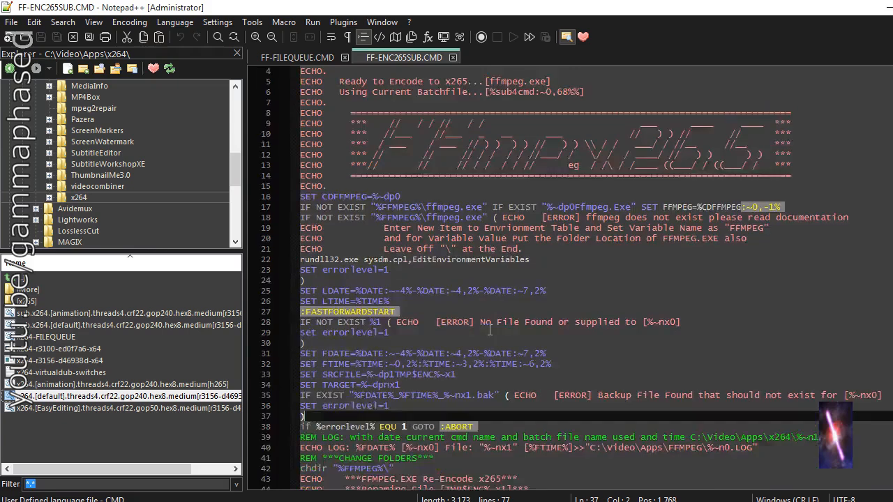
scroll(490, 330, down, 9)
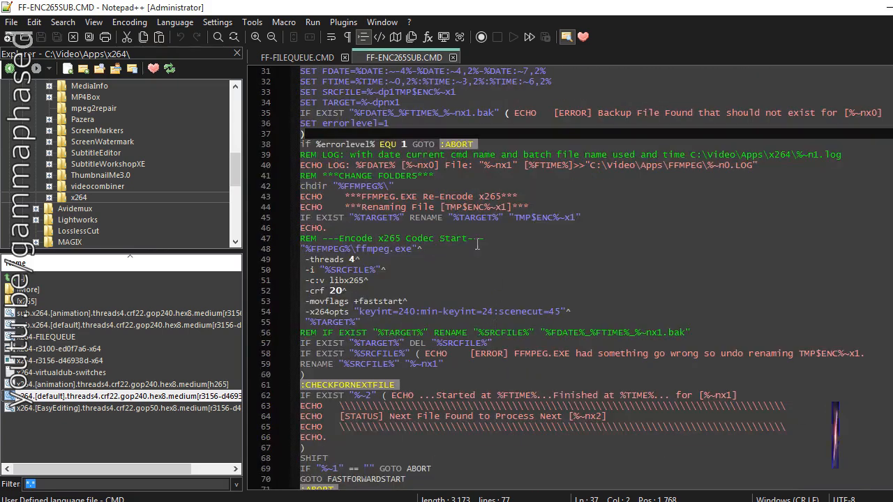
drag(302, 259, 471, 321)
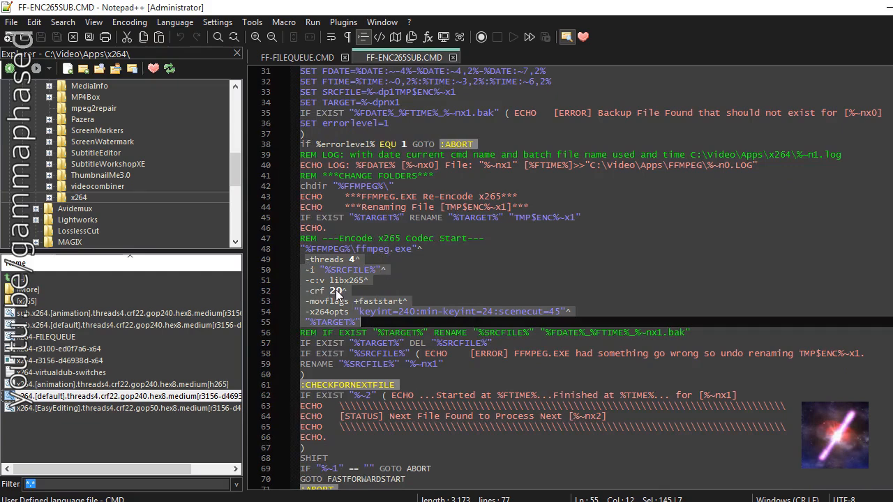
click(315, 305)
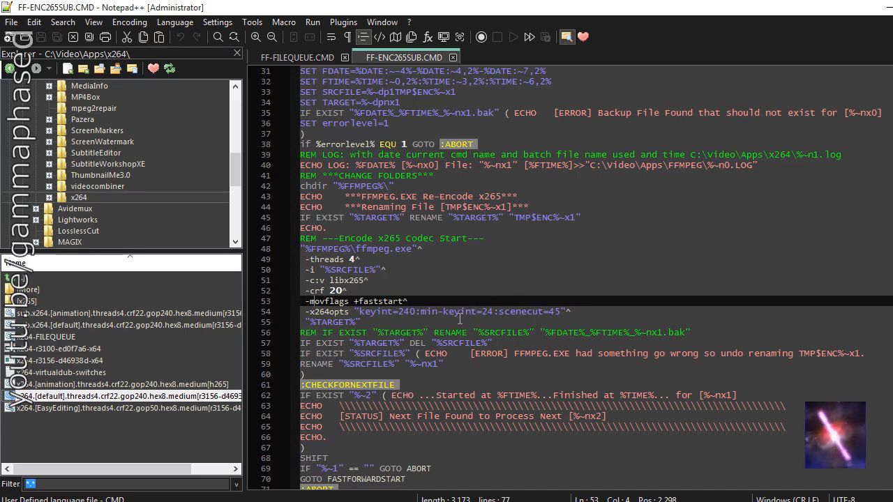
scroll(464, 321, down, 4)
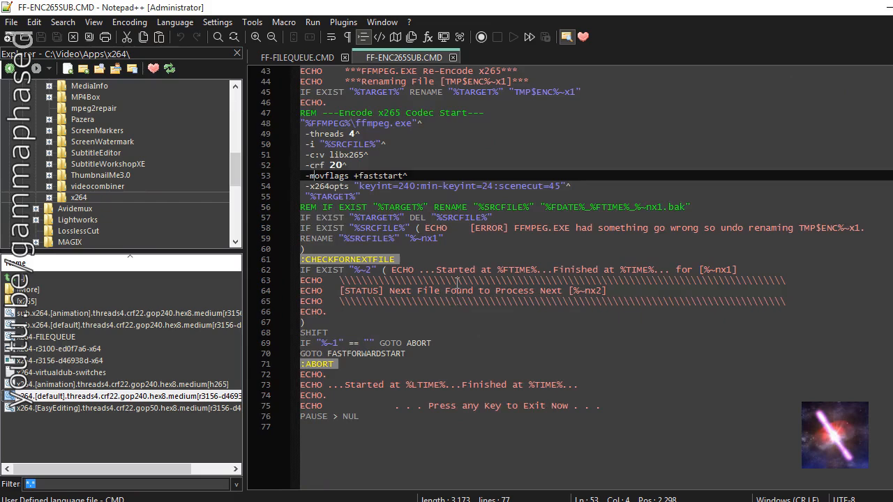
scroll(426, 254, up, 14)
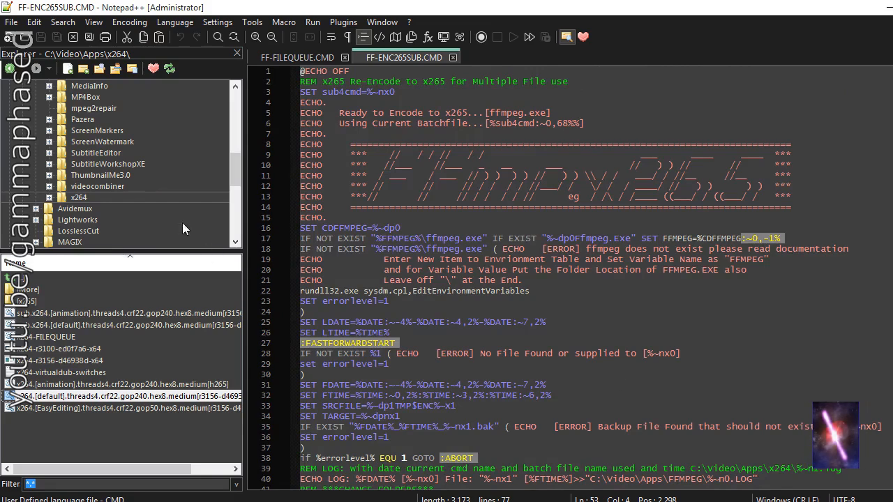
Step: Show the FFMPEG folder in the Notepad++ Explorer and return to the encode subroutine section of FF-FILEQUEUE.CMD
drag(234, 175, 235, 143)
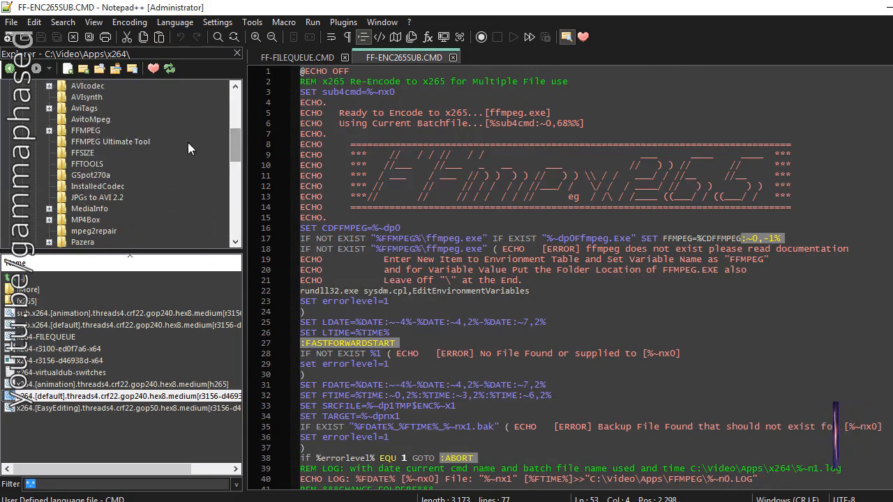
click(80, 131)
click(297, 58)
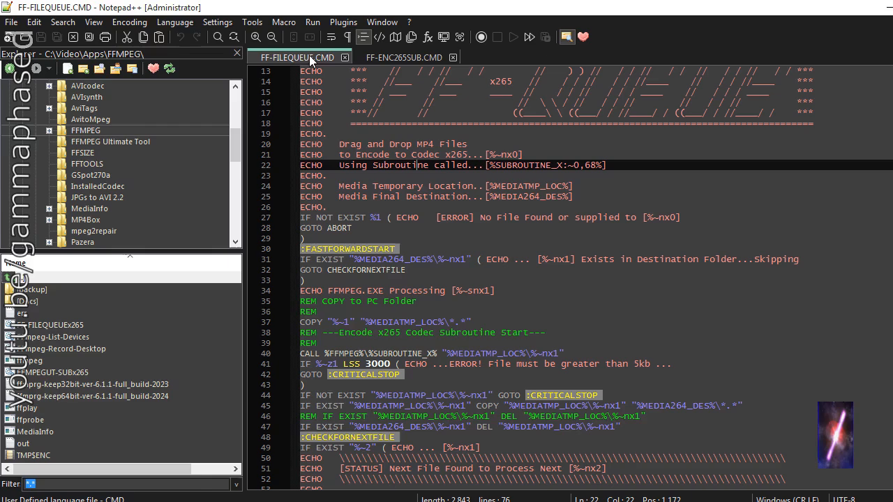
click(406, 342)
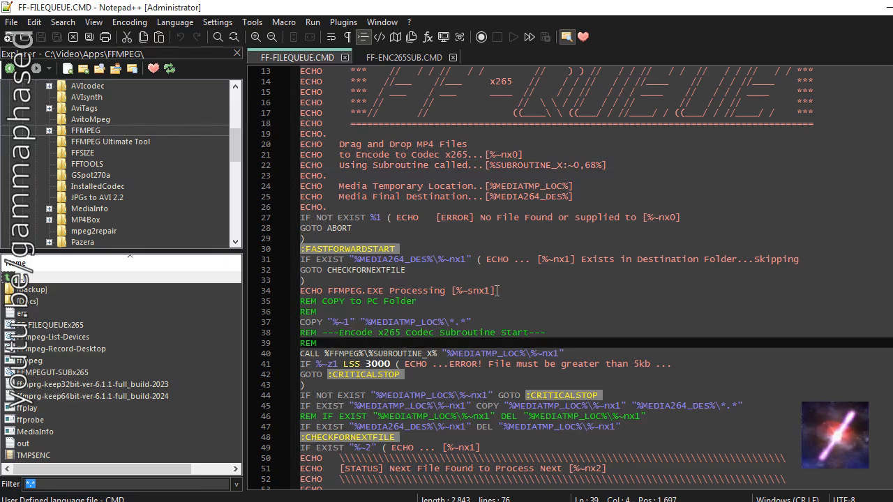
Step: Show the C:\Video\Apps\x264 folder in the Notepad++ Explorer and point out the x264-r3156-d46938d-x64 encoder file
scroll(496, 291, up, 4)
drag(232, 145, 237, 176)
click(79, 175)
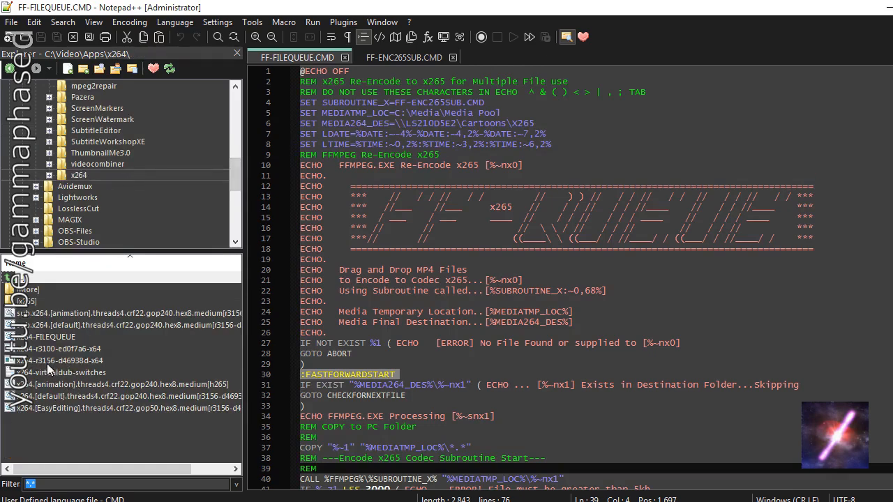
click(58, 362)
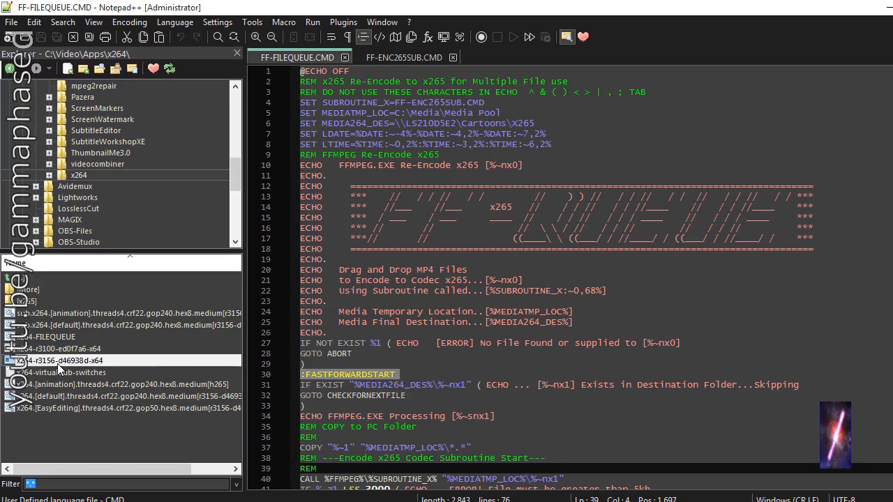
click(57, 362)
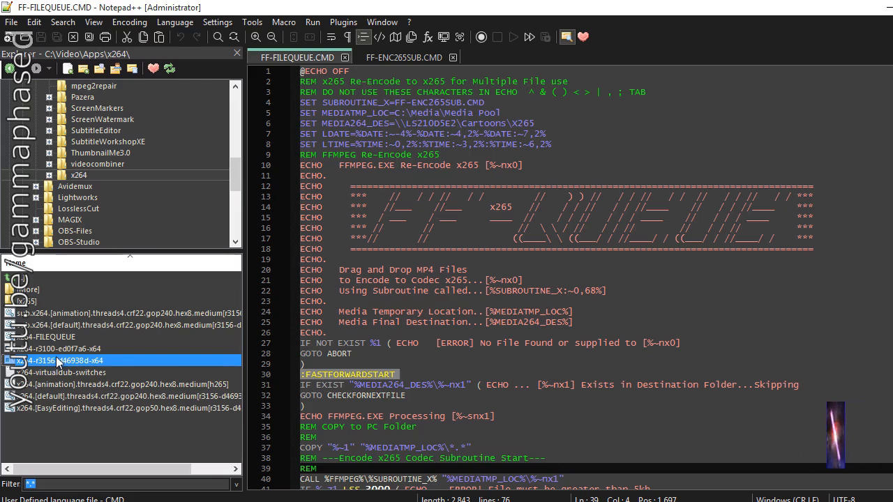
Step: Open x264-FILEQUEUE.CMD and examine its PARAMETERQ checks, audio extraction, x264 encode call and audio replacement sections
double_click(42, 340)
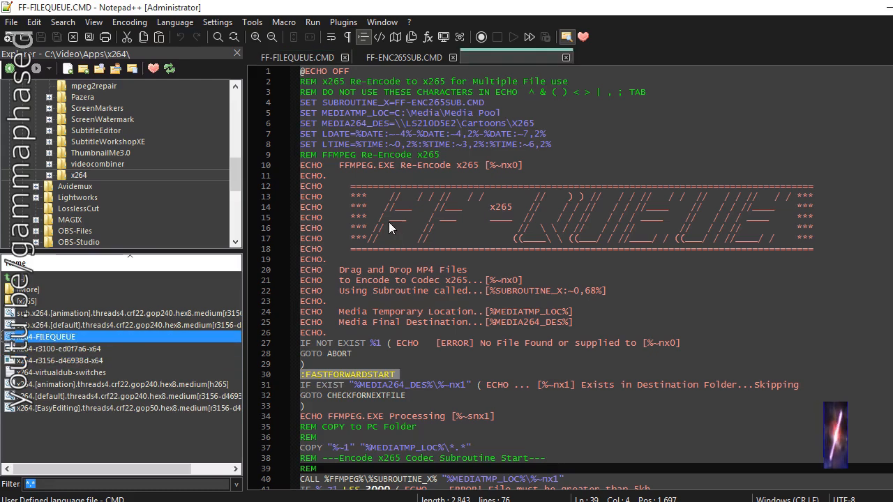
scroll(448, 351, down, 8)
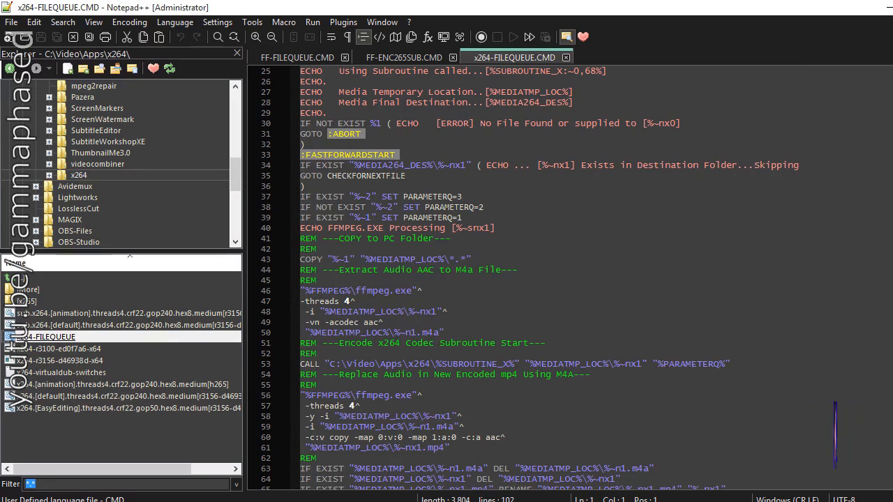
click(356, 356)
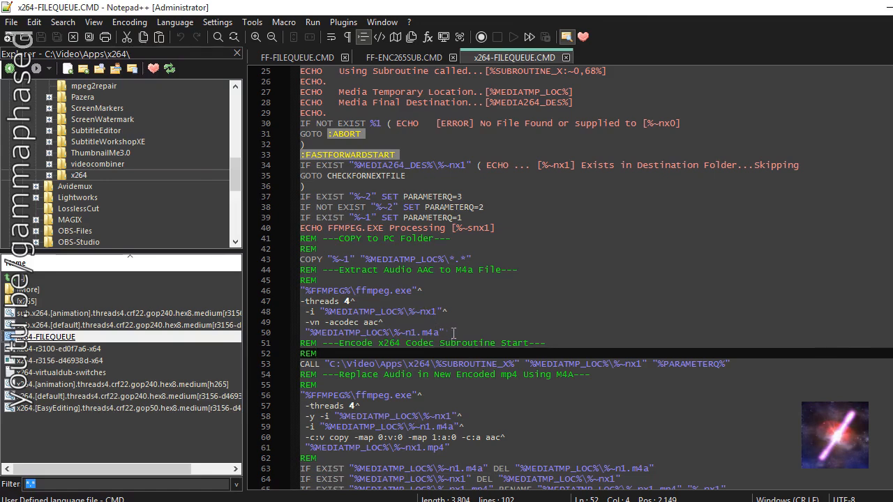
scroll(419, 370, down, 3)
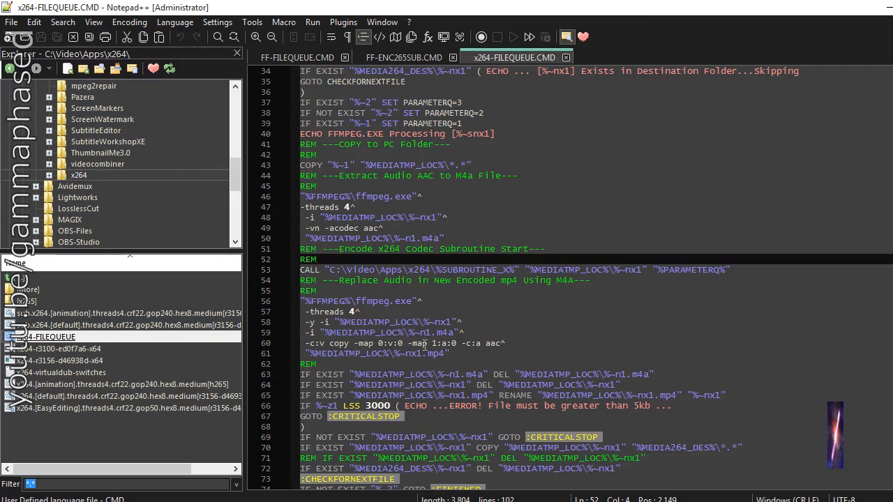
scroll(392, 326, up, 9)
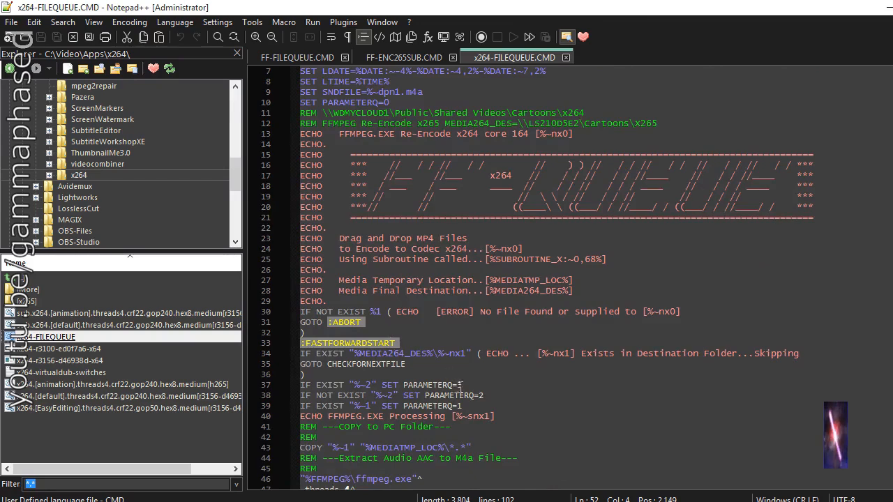
scroll(450, 377, down, 5)
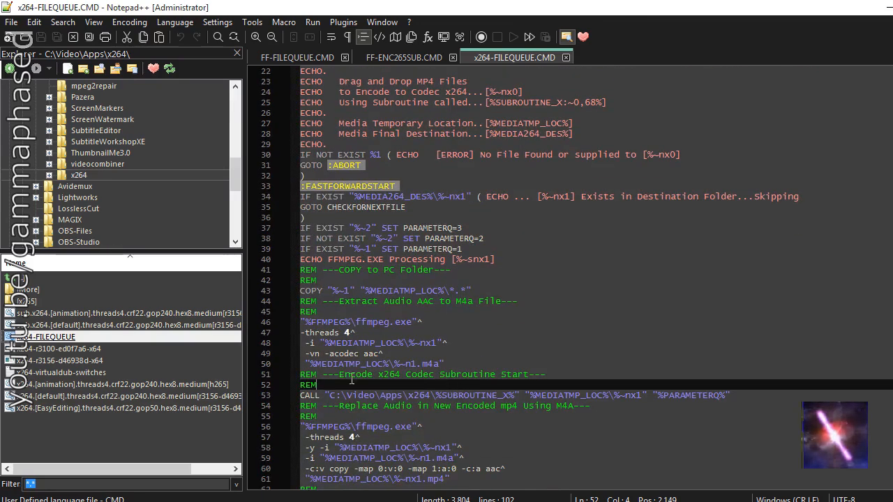
Step: Open x264.[animation].threads4.crf22.gop240.hex8.medium[h265].cmd and read from its x264 parameters through the audio extraction section
click(39, 361)
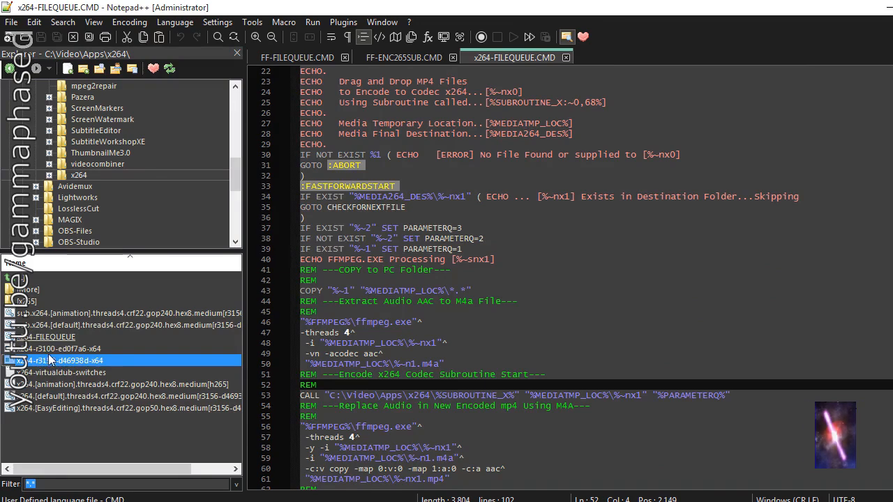
double_click(77, 385)
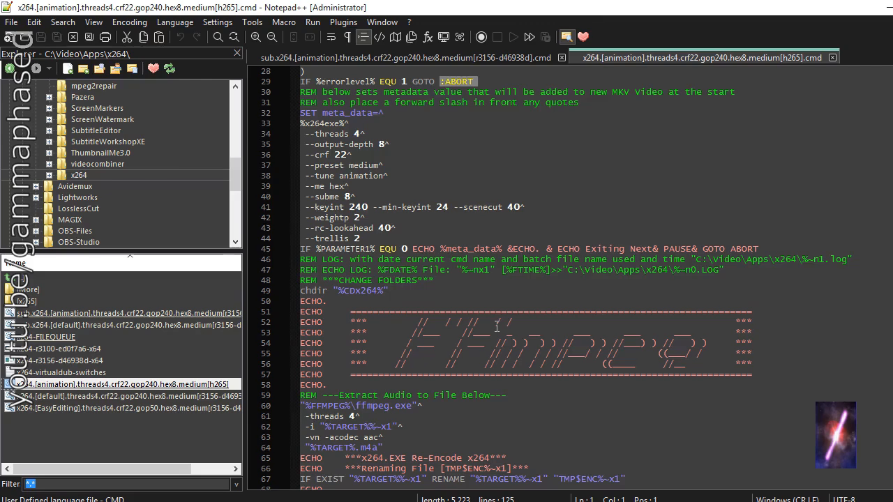
scroll(538, 320, up, 9)
scroll(334, 187, down, 8)
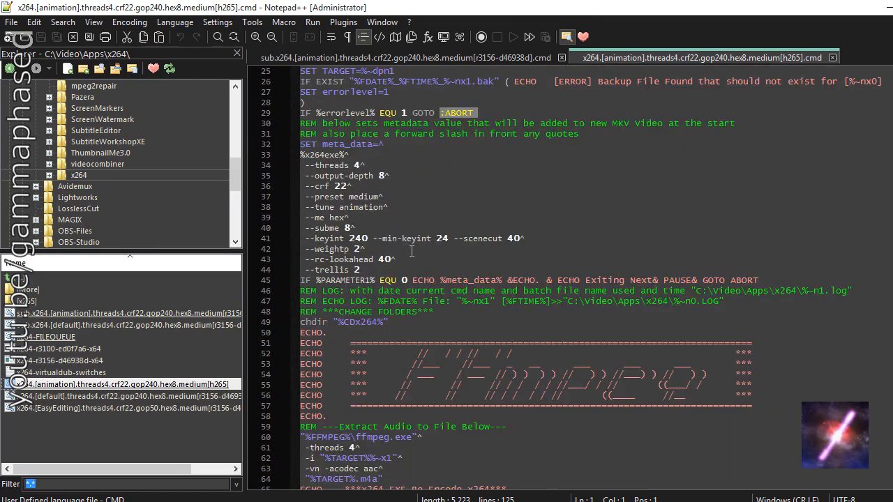
scroll(411, 252, down, 3)
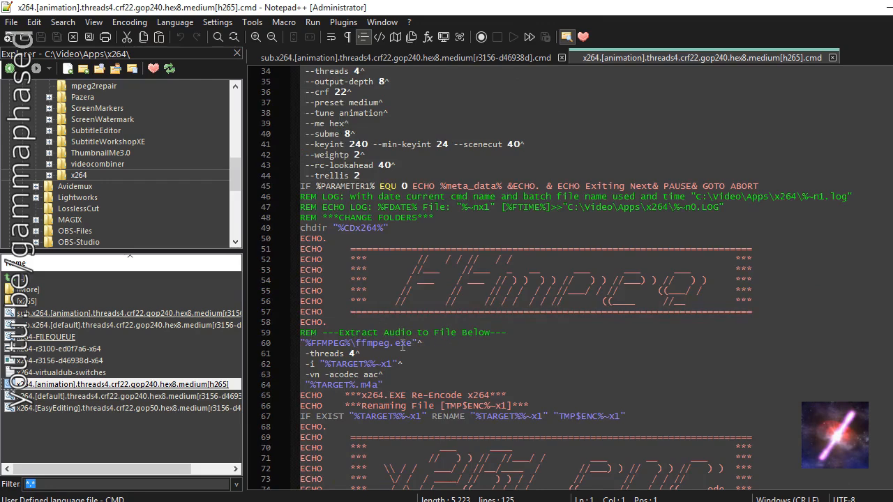
scroll(386, 377, down, 2)
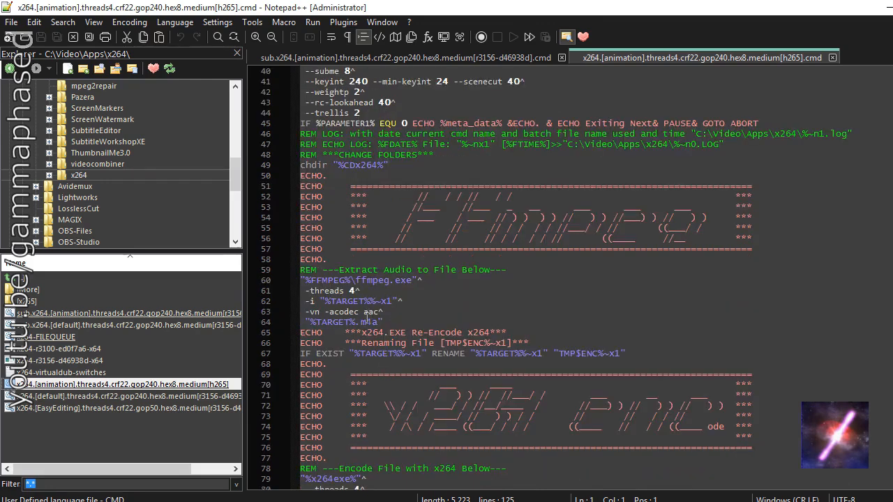
scroll(367, 317, down, 4)
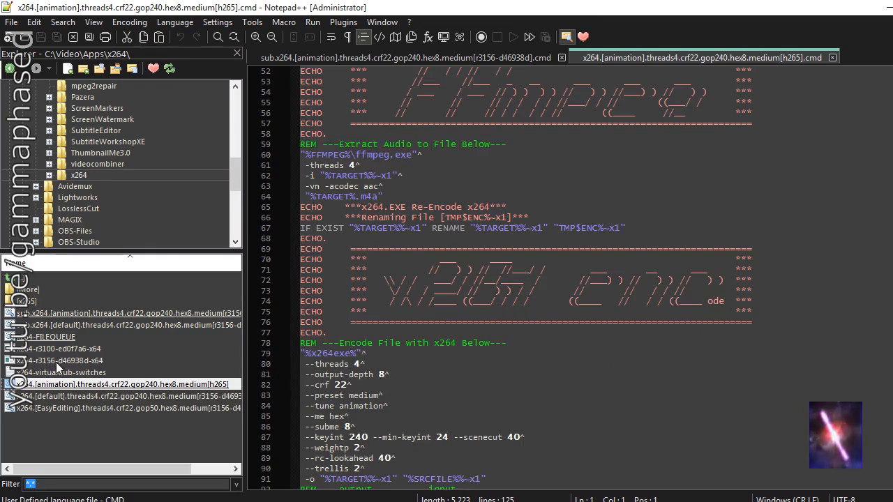
Step: Read the rest of the animation script, covering the x264 encode, adding the M4A audio back, and the cleanup and exit lines
scroll(461, 201, down, 6)
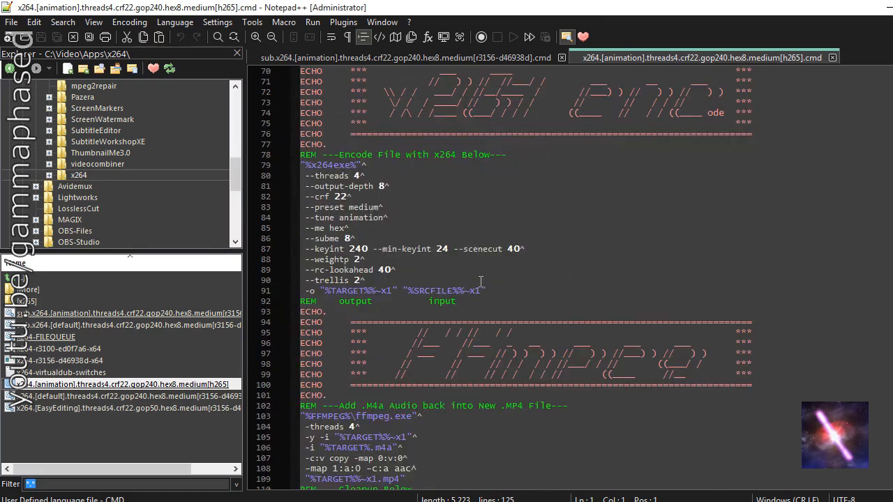
scroll(480, 281, down, 1)
scroll(481, 281, down, 3)
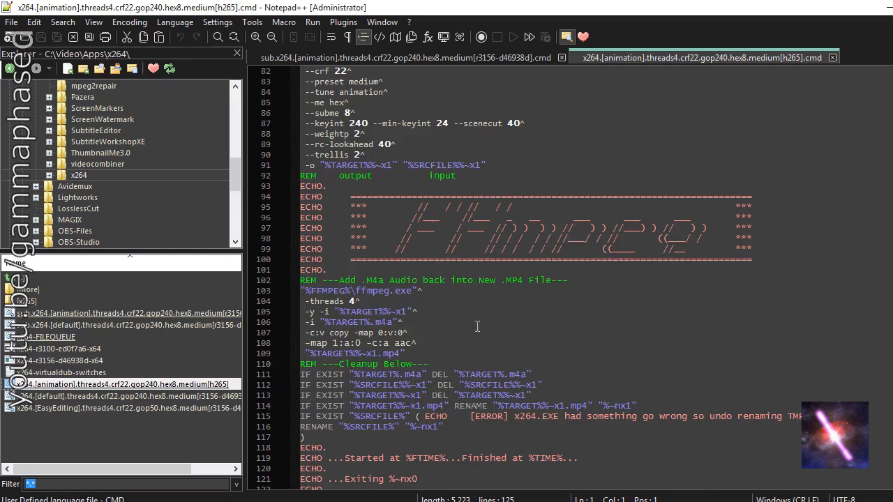
scroll(488, 348, down, 3)
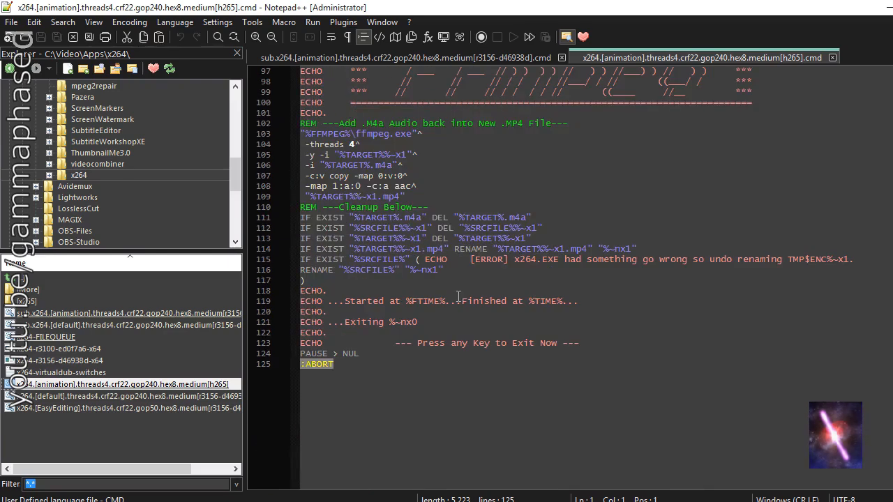
scroll(511, 293, up, 1)
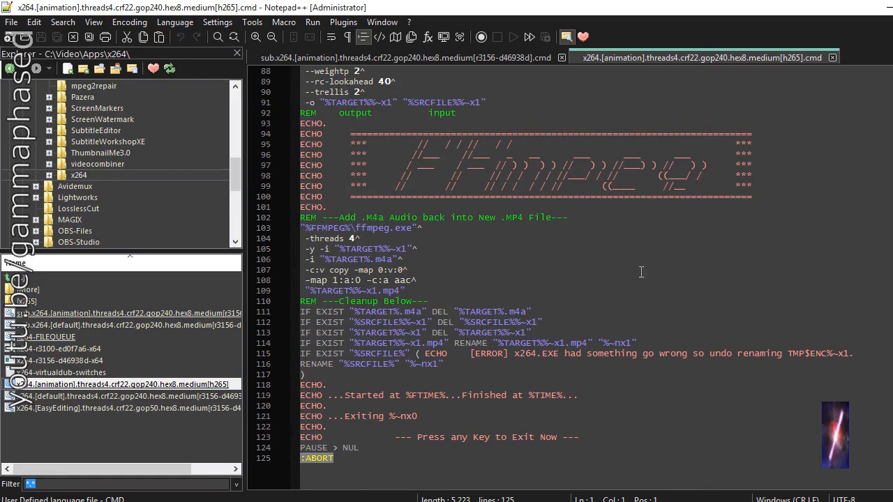
Step: Return to the start of the animation script and review its opening variables, backup file check and metadata lines
scroll(594, 357, up, 20)
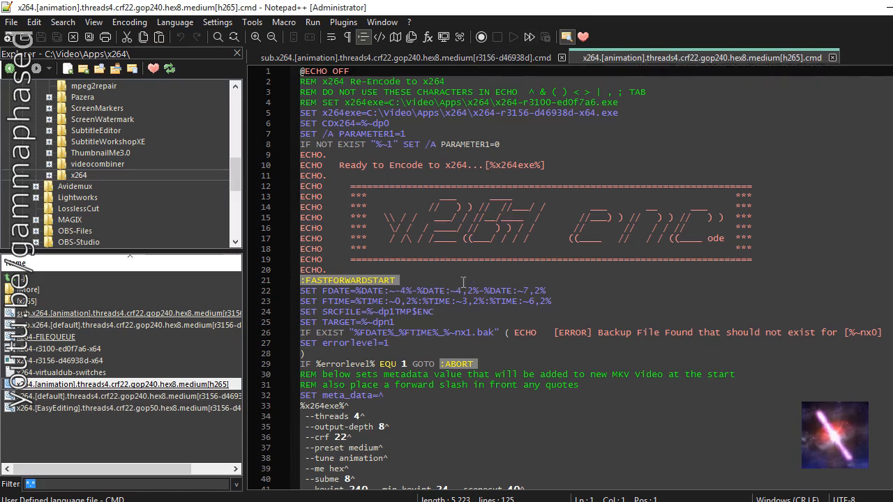
click(344, 333)
scroll(418, 349, down, 6)
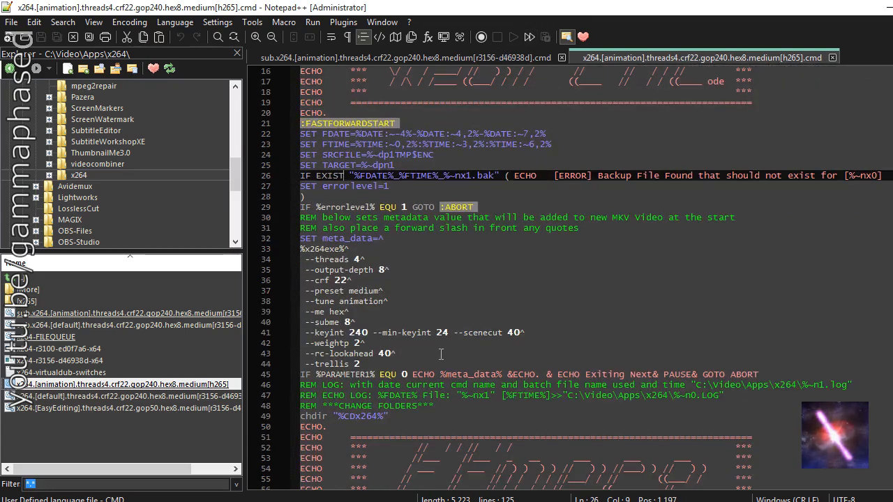
scroll(436, 356, up, 6)
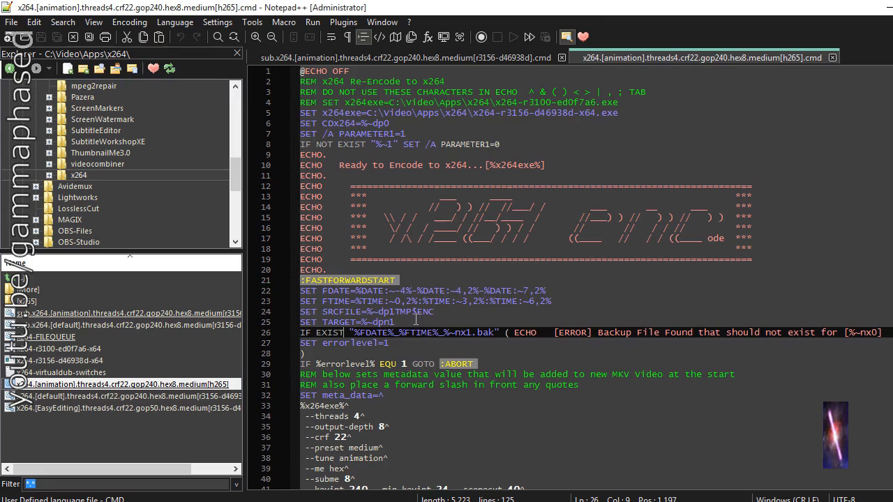
Step: Highlight the x264 metadata parameters from --crf 22 through --trellis 2, and point out the --preset medium and --tune animation lines
scroll(338, 262, down, 6)
drag(305, 249, 370, 333)
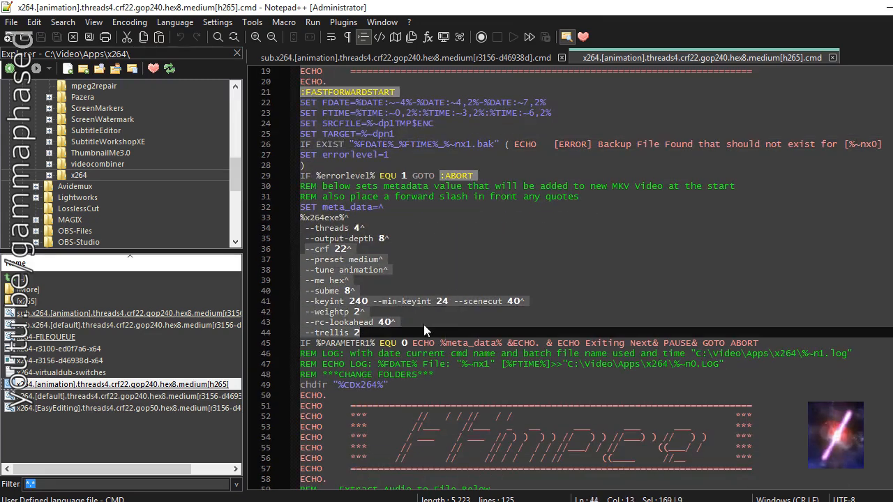
click(355, 301)
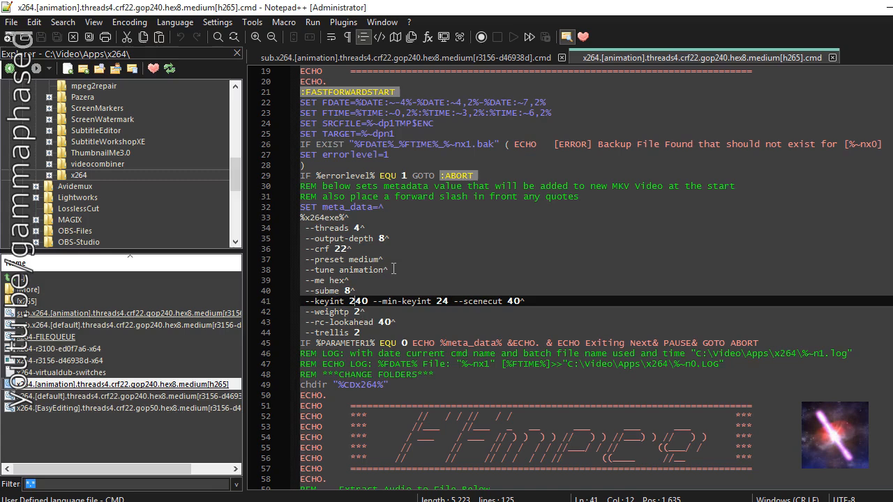
drag(390, 270, 300, 261)
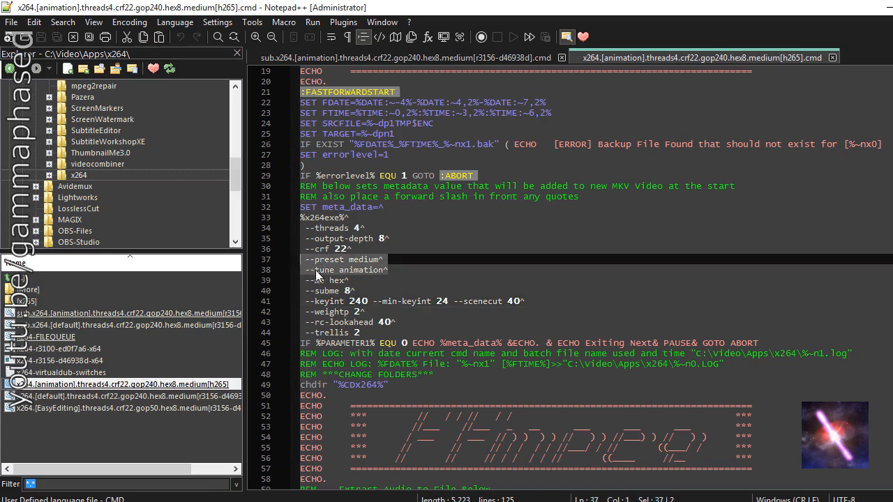
click(383, 270)
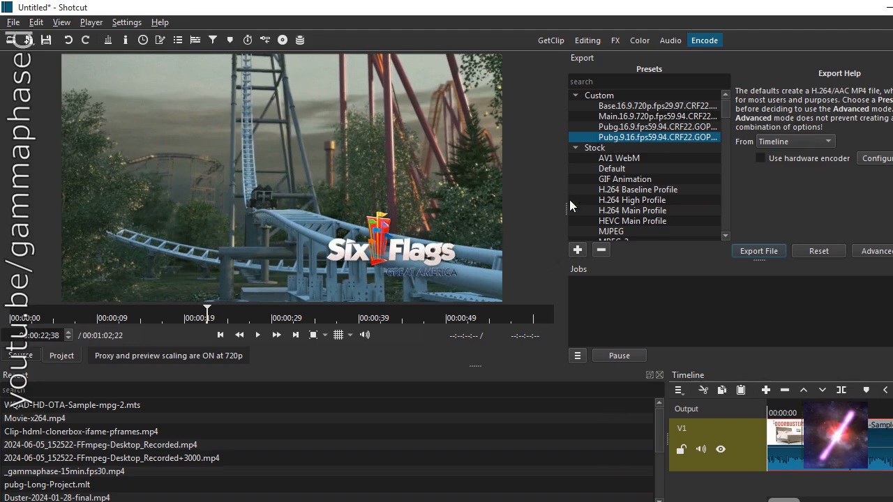
Step: Switch to Shotcut and select the custom Main.16.9.720p.fps59.94.CRF22 export preset
click(704, 117)
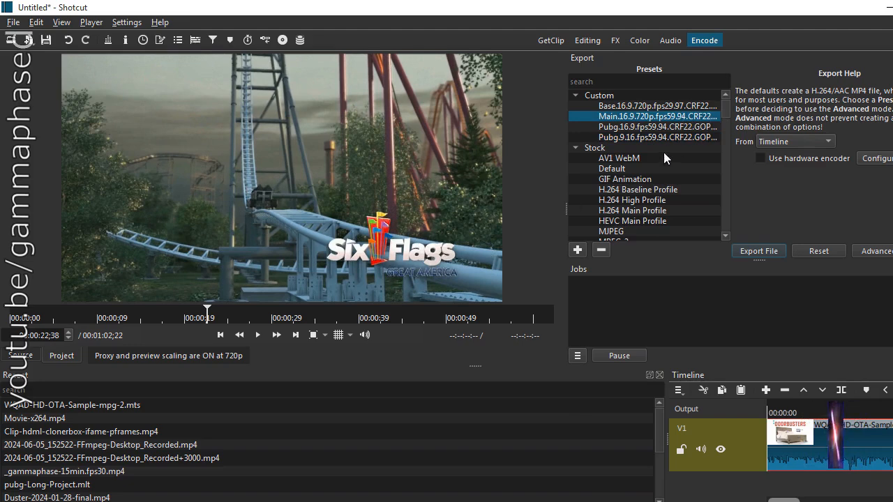